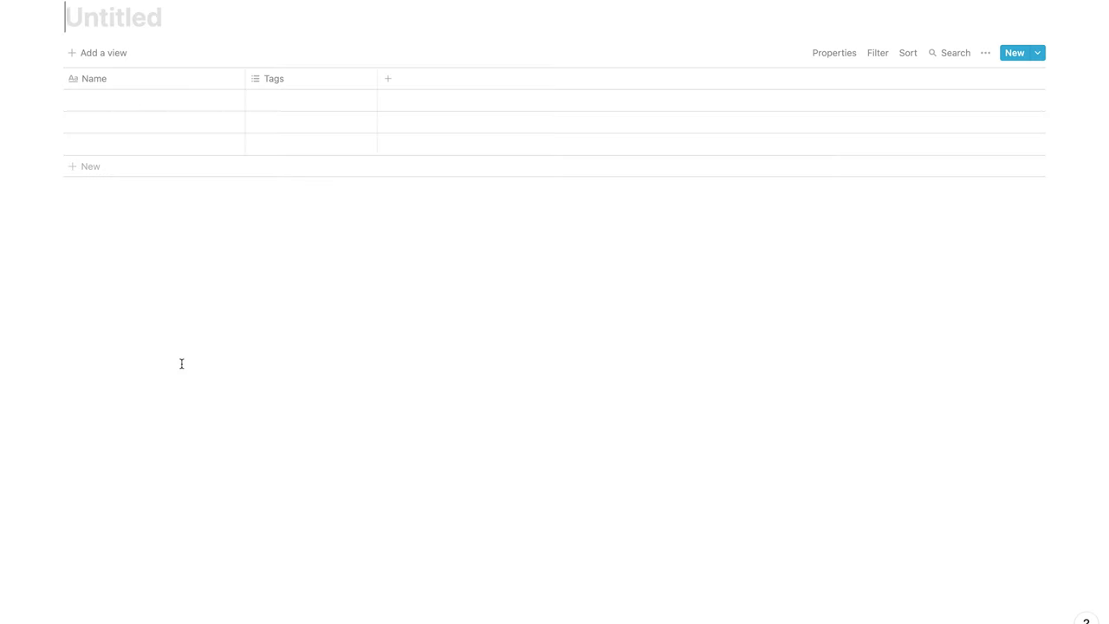
Step: Title the table Grocery and rename its Name column to Item
type("Grocery")
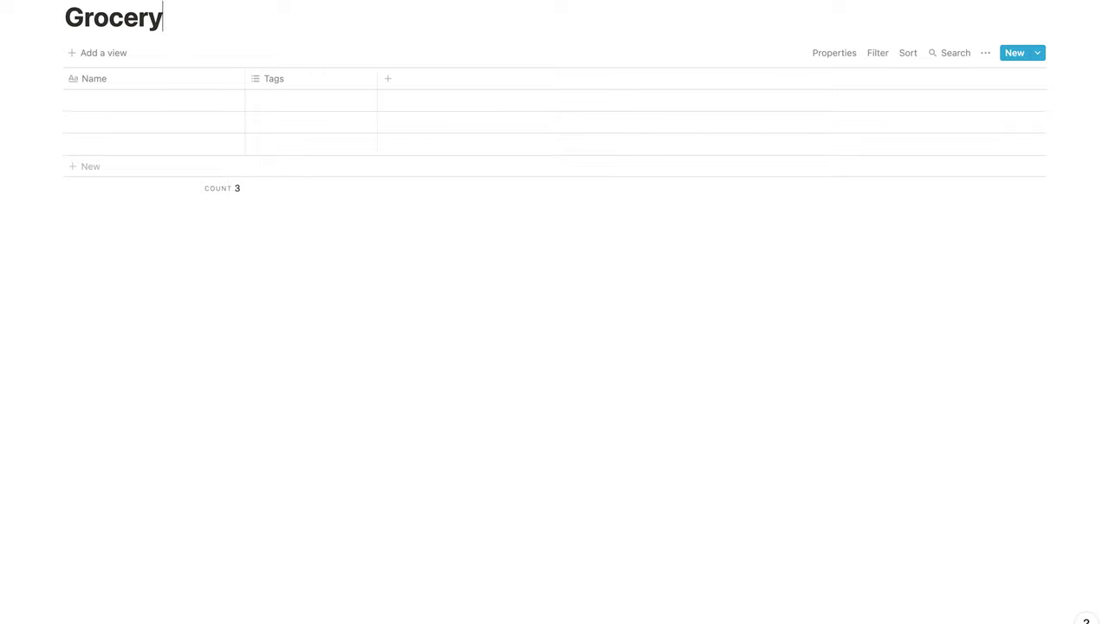
left_click(160, 86)
key("BackSpace")
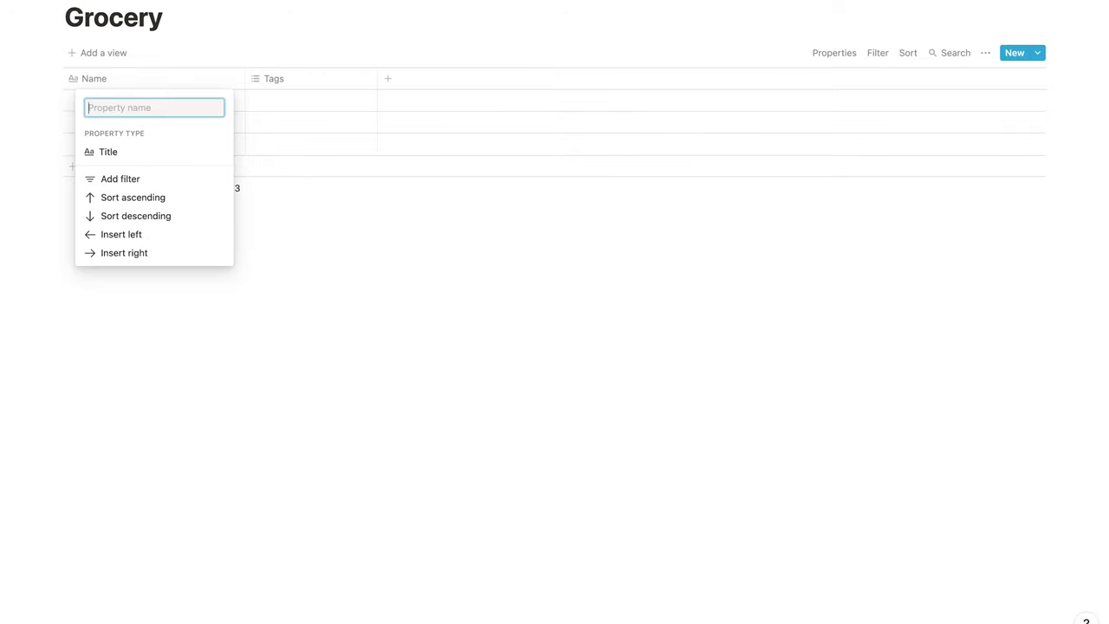
type("Items")
key("BackSpace")
Step: Make Tags a select column with Dairy, Vegetable, Meat and Snack options
left_click(328, 78)
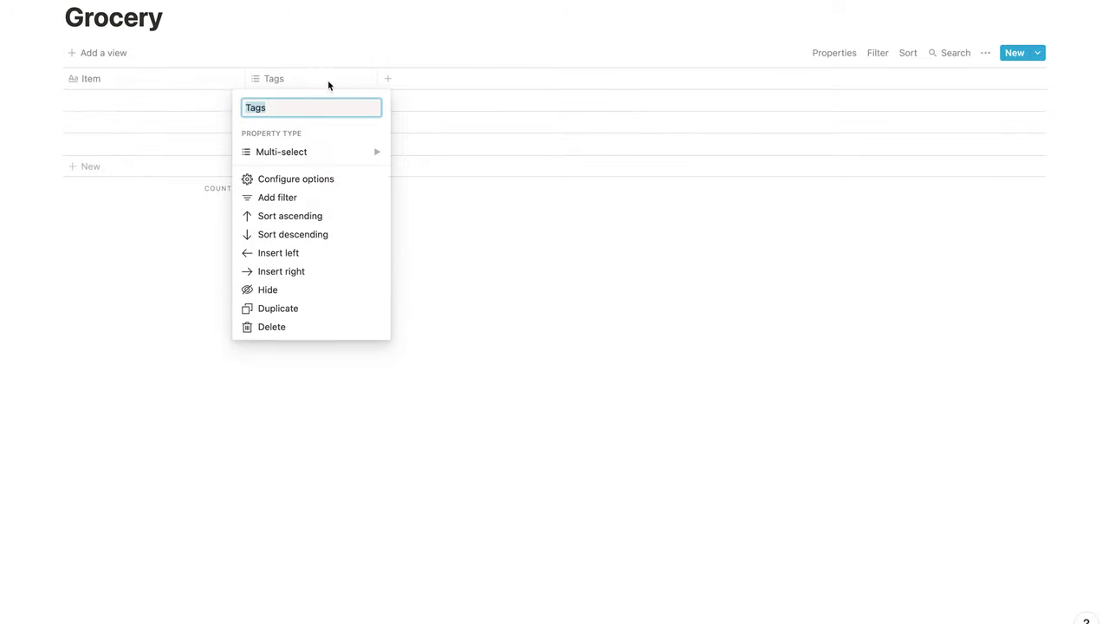
left_click(330, 151)
left_click(445, 36)
left_click(351, 101)
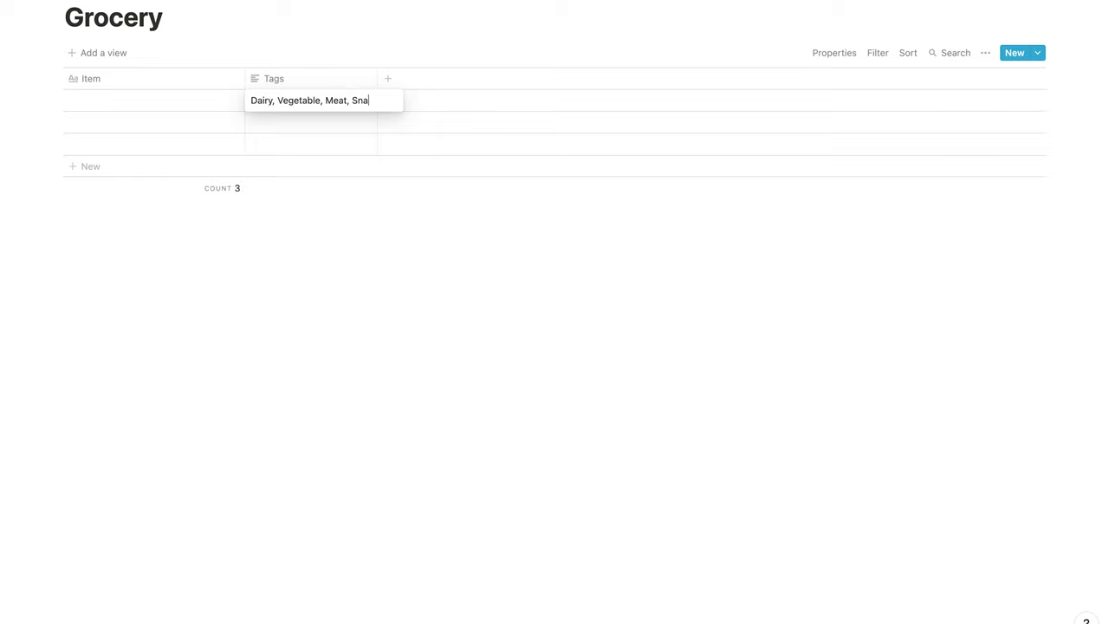
type("ck")
key("Escape")
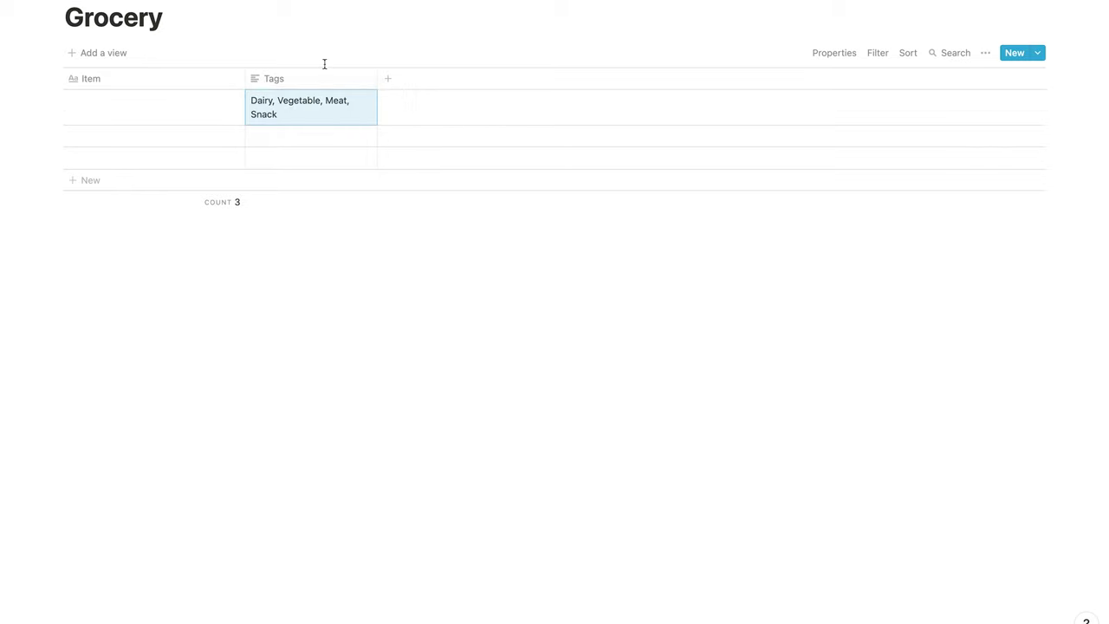
left_click(317, 77)
mouse_move(329, 151)
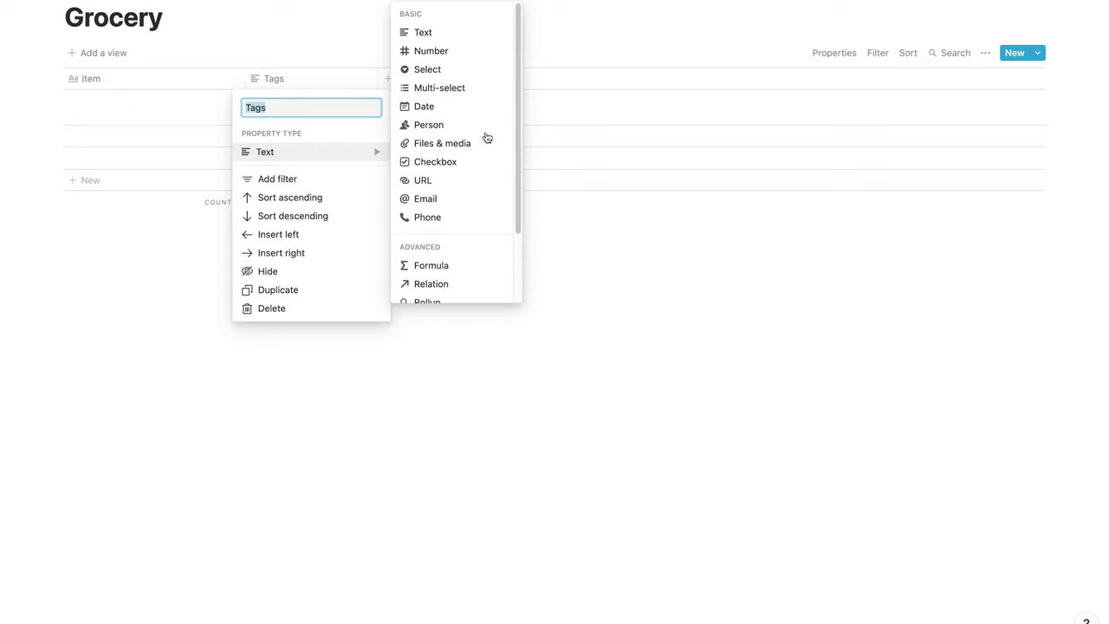
left_click(434, 71)
left_click(341, 103)
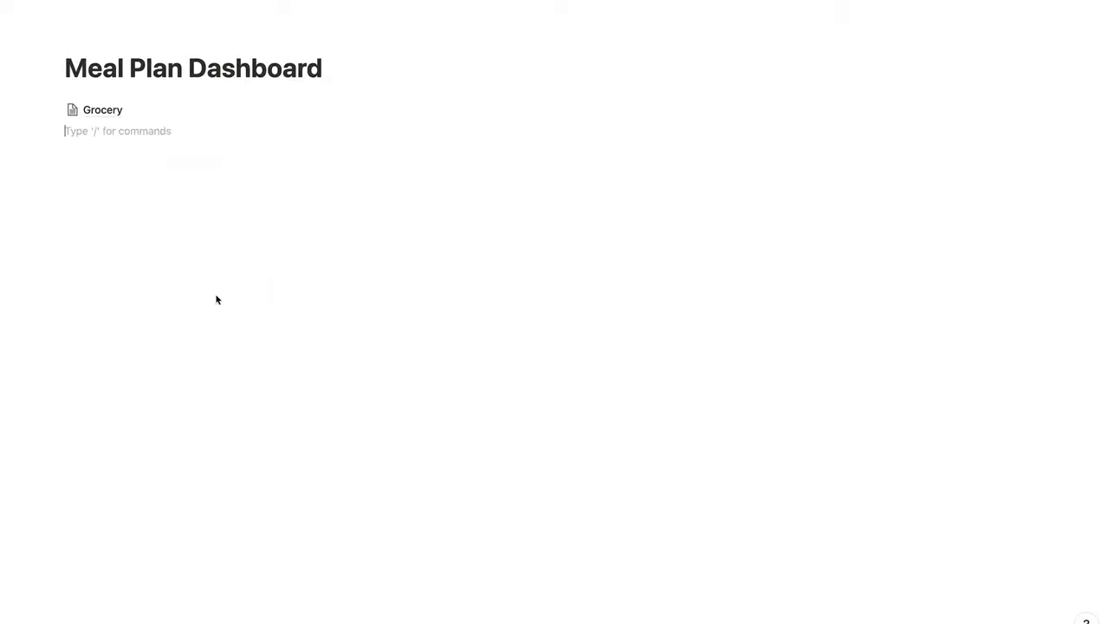
Step: Insert a full-page Recipes gallery and create a Recipe Template page in it
type("/galler")
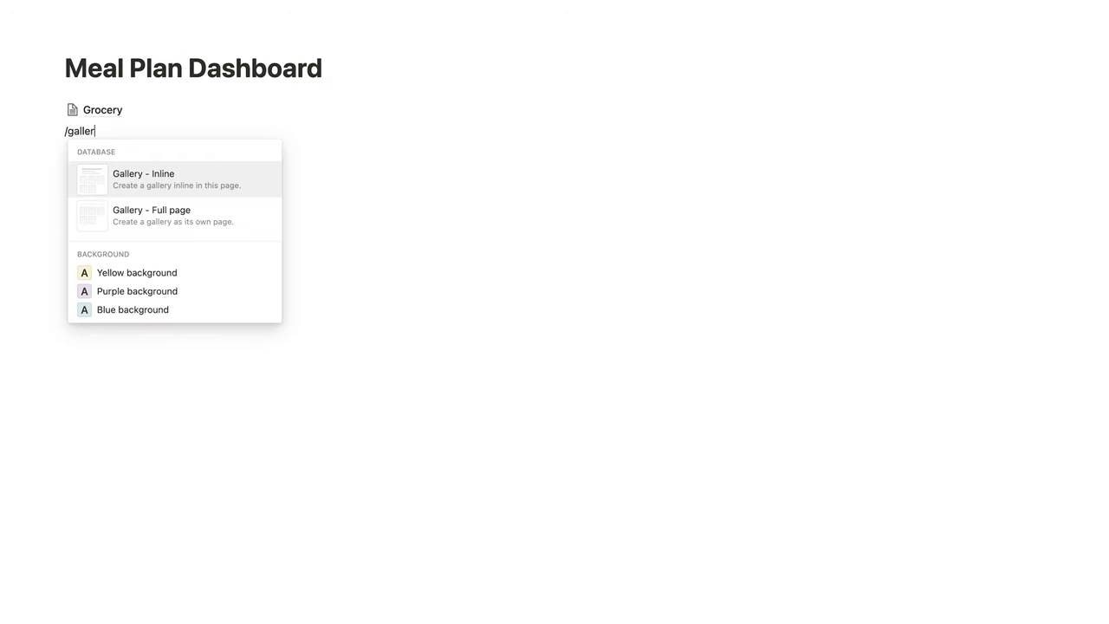
key("Down")
key("Return")
type("Recipe")
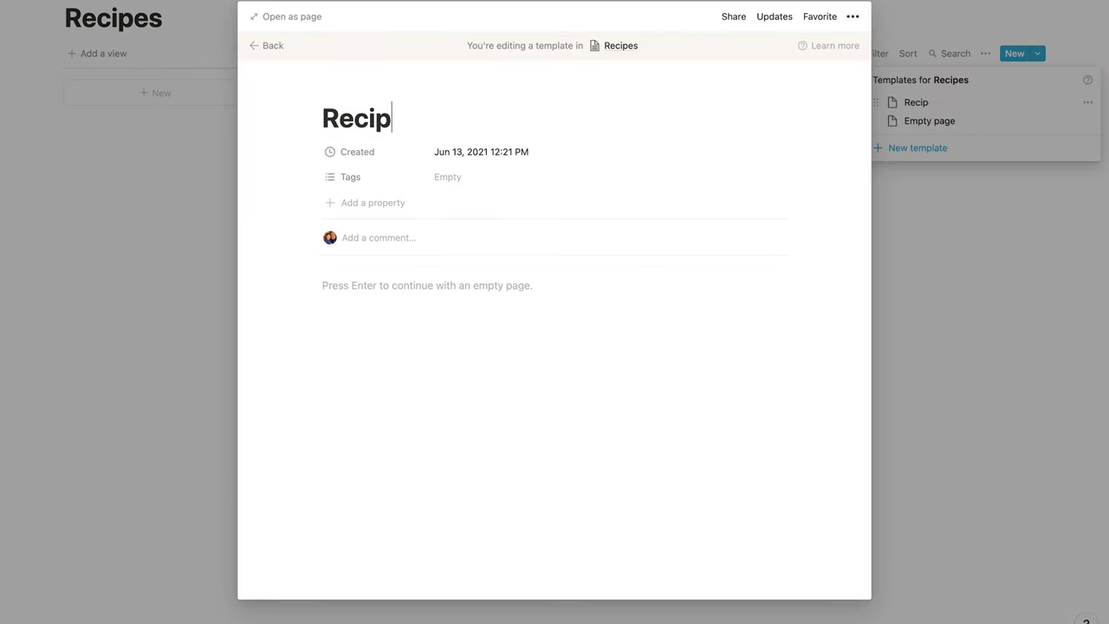
type("e Template")
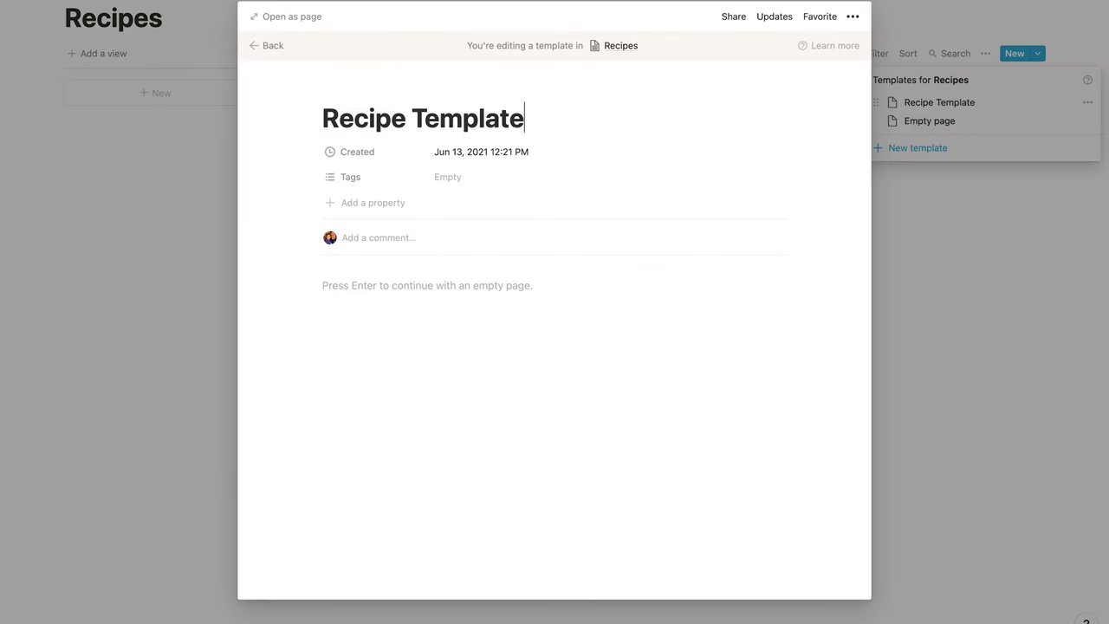
left_click(292, 18)
Step: Make the template's Tags a select property with Breakfast, Lunch, Dinner and Snacks options
left_click(351, 156)
left_click(478, 82)
left_click(453, 136)
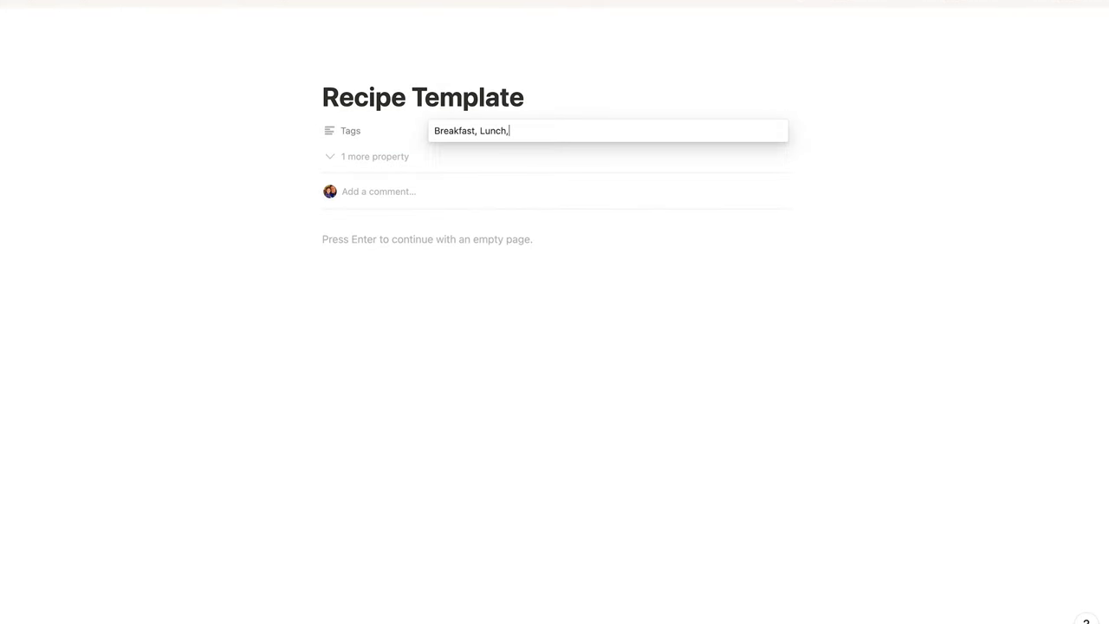
key("Escape")
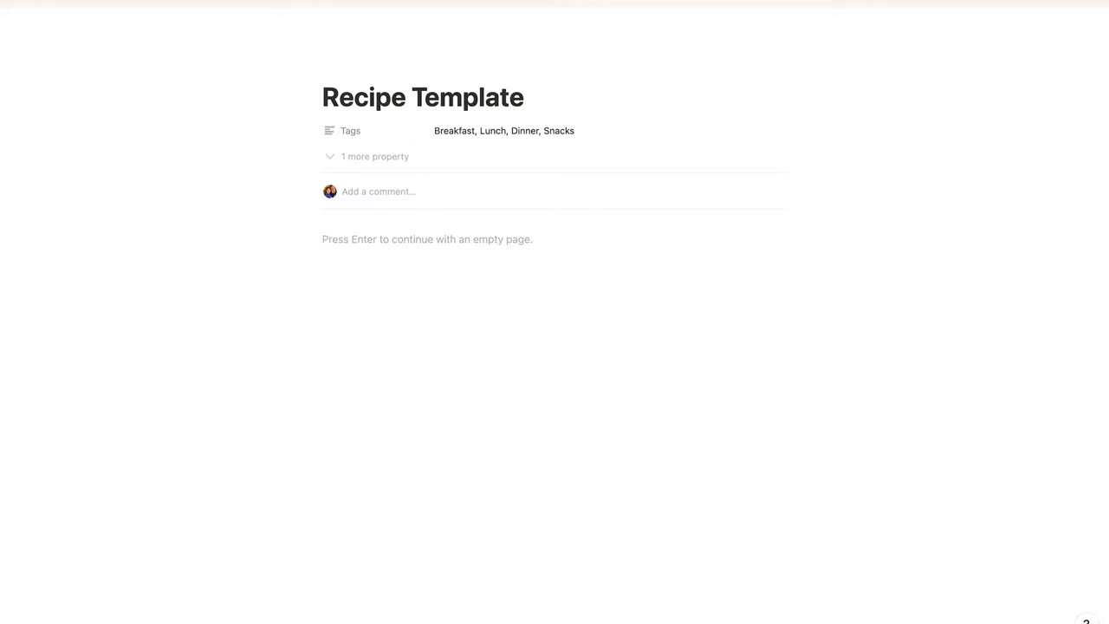
left_click(382, 134)
left_click(386, 206)
left_click(512, 126)
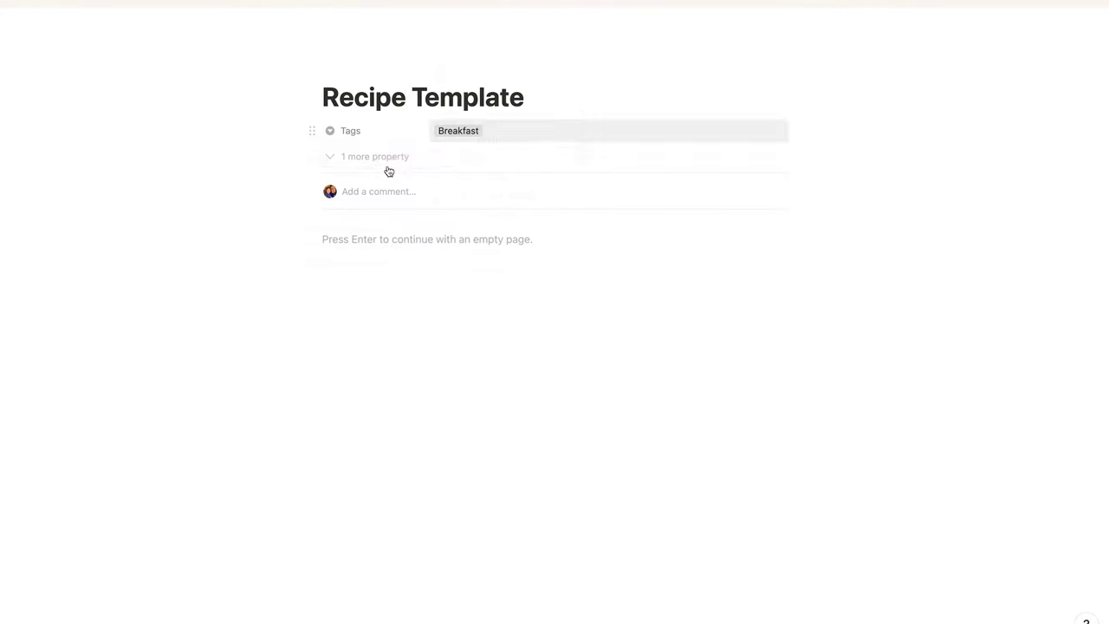
Step: Show the template's hidden Created property and add a new property
left_click(333, 158)
left_click(340, 201)
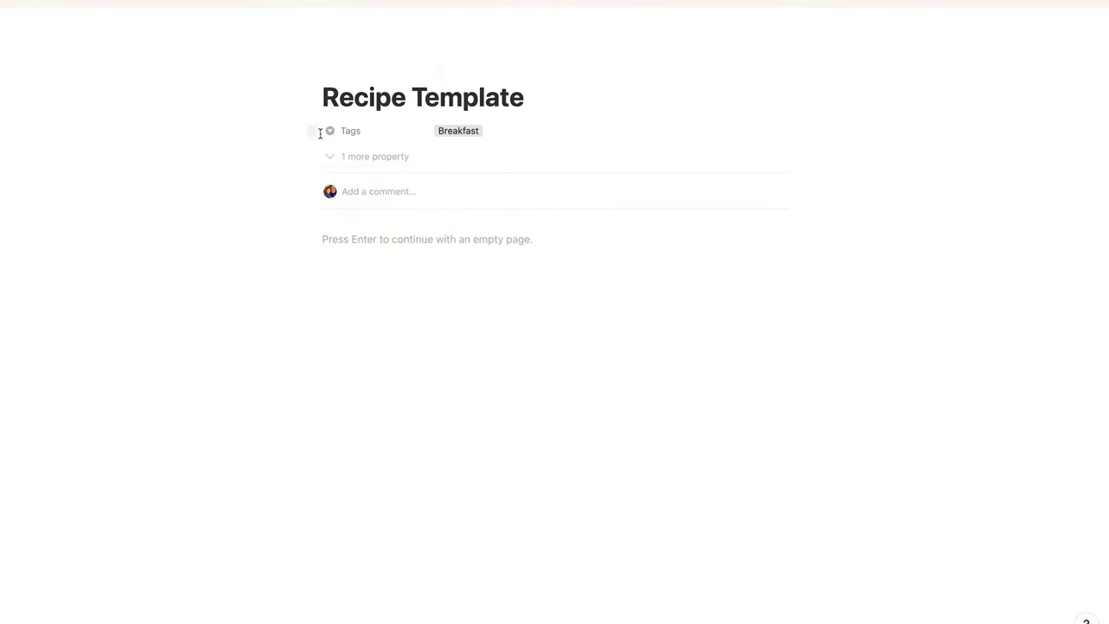
left_click(342, 156)
left_click(360, 181)
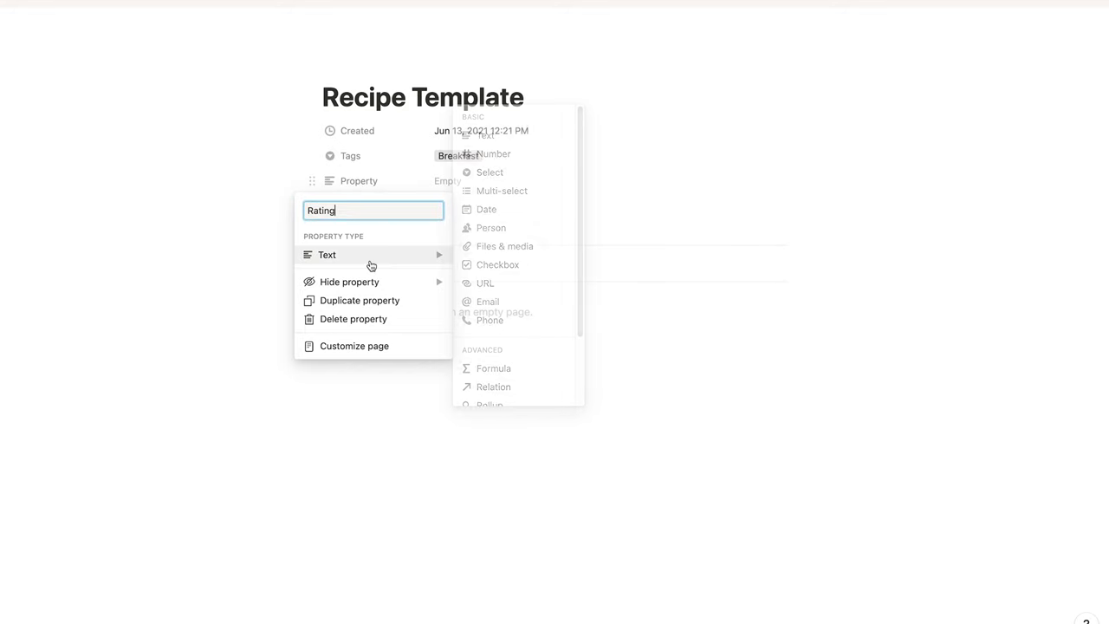
Step: Fill Rating with star emoji options and turn it into a select property
left_click(453, 183)
left_click(104, 2)
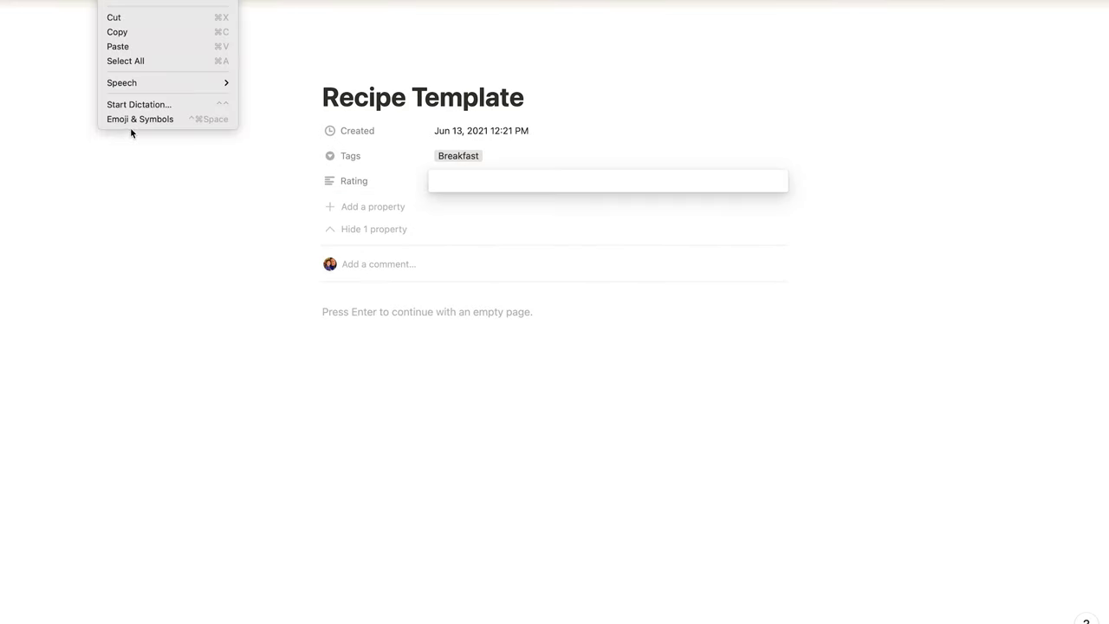
left_click(130, 124)
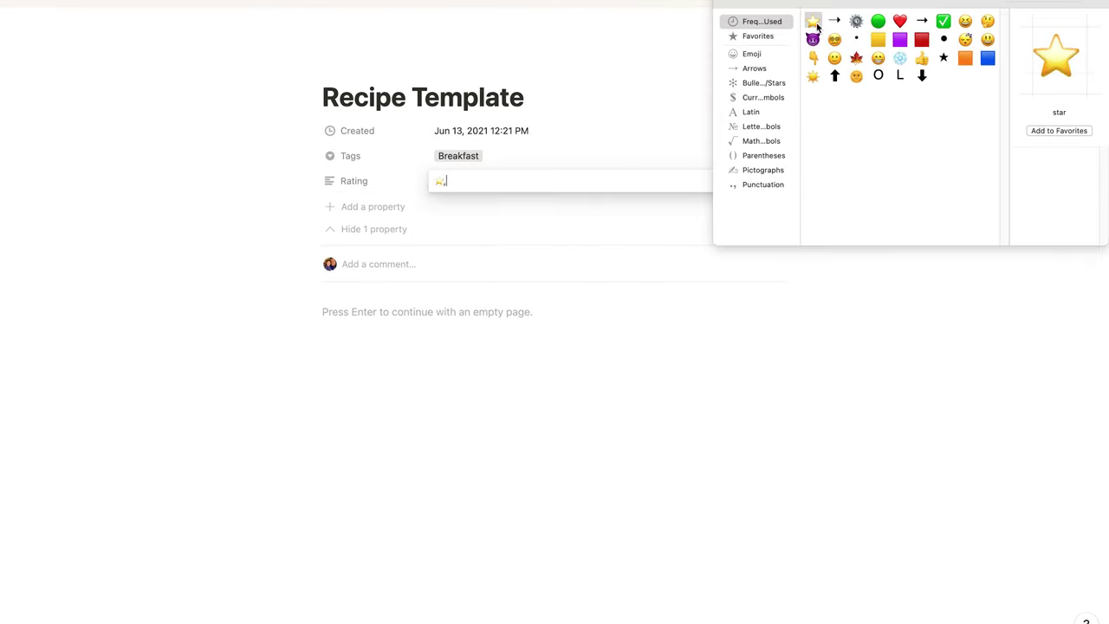
double_click(813, 22)
type(",⭐⭐,⭐⭐⭐,⭐⭐⭐⭐")
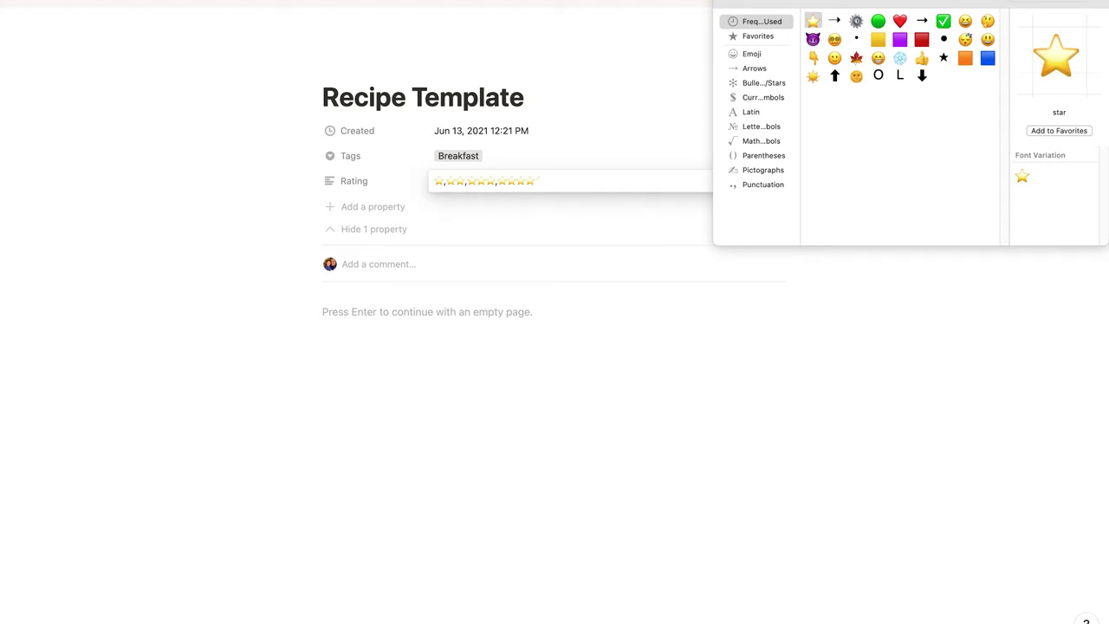
left_click(208, 217)
left_click(344, 180)
left_click(344, 181)
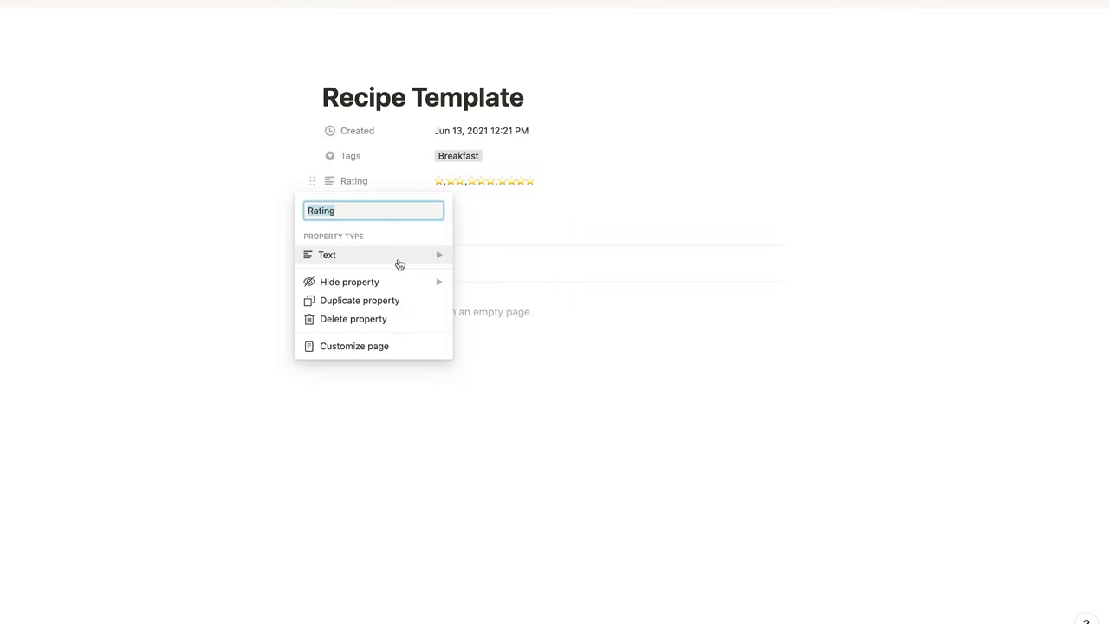
left_click(399, 254)
left_click(468, 170)
left_click(445, 180)
key("Escape")
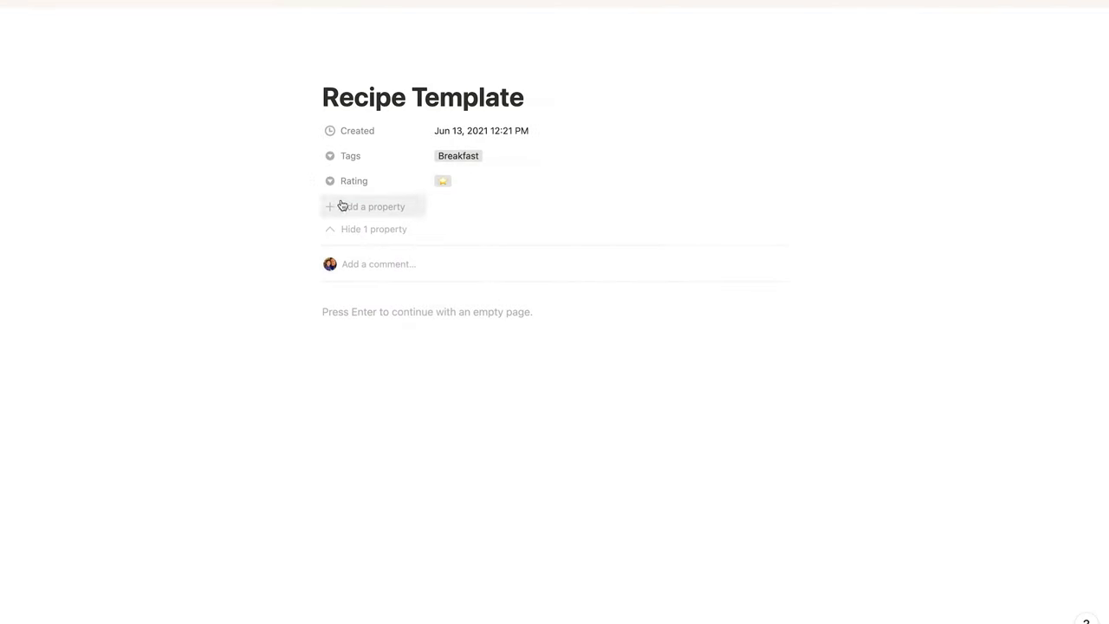
Step: Add a URL property of type URL and a Time property
left_click(342, 206)
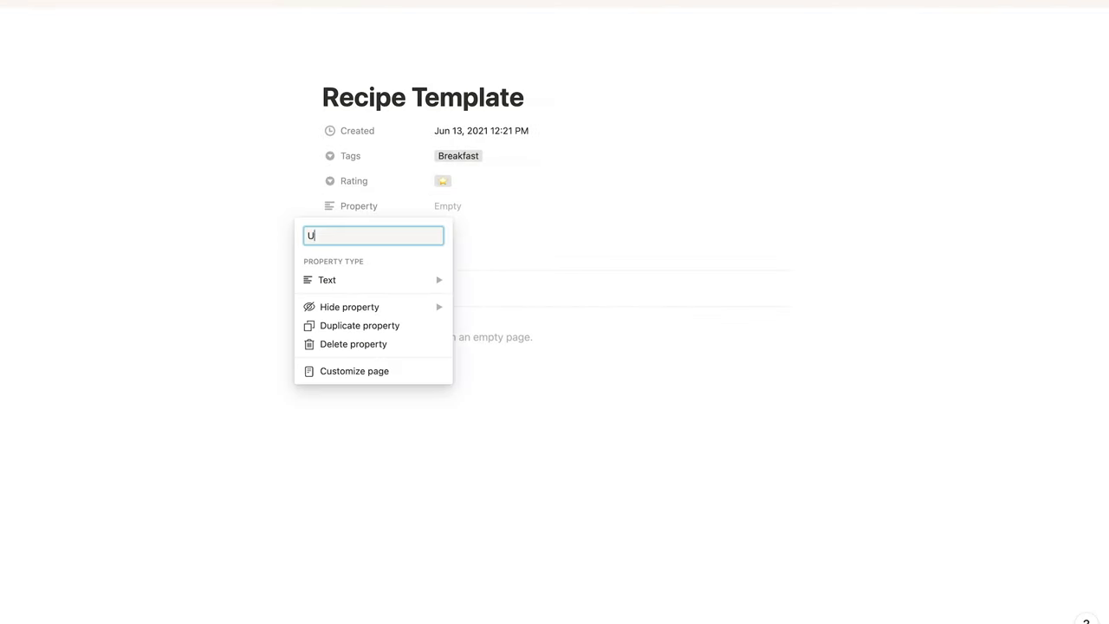
type("URL")
left_click(383, 292)
left_click(485, 307)
left_click(338, 230)
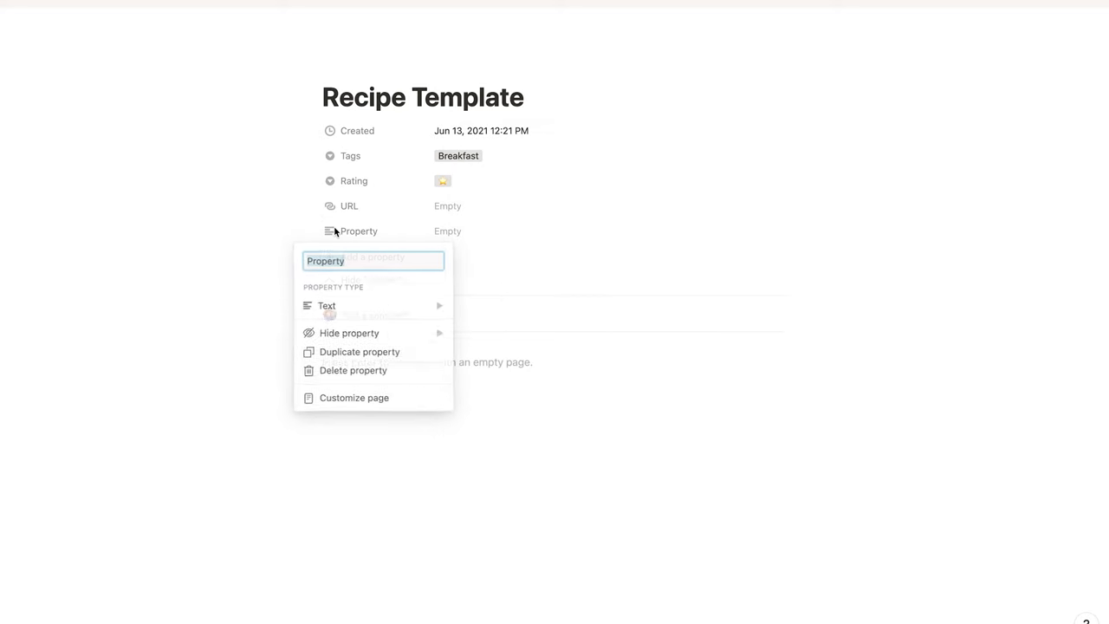
type("Time")
key("Return")
Step: Add an Ingredients relation property linked to the Grocery database
left_click(337, 254)
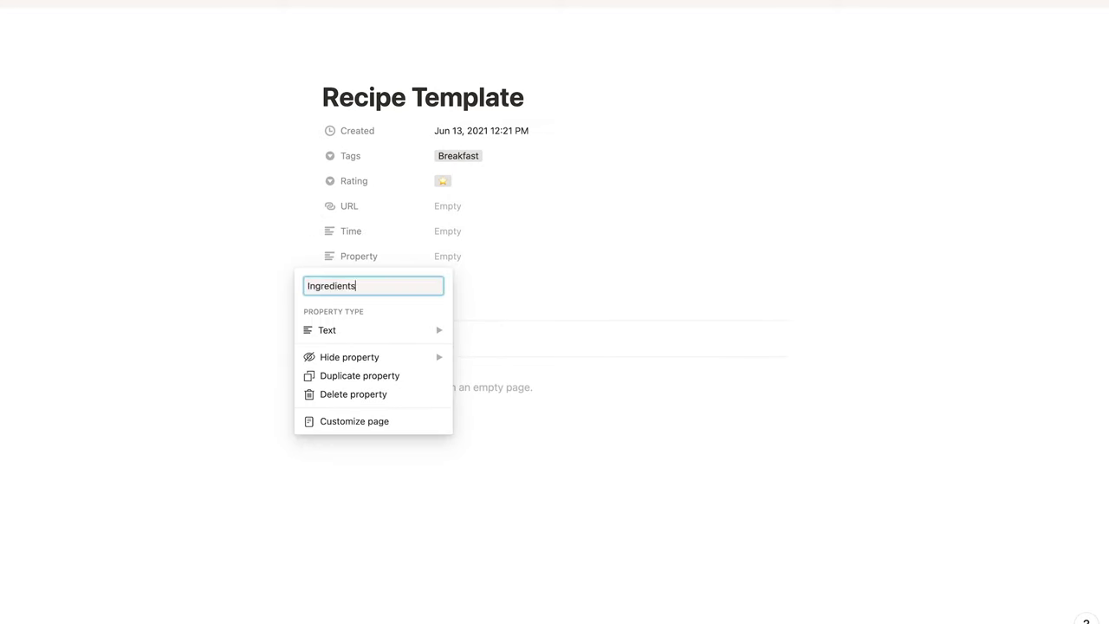
type("Ingredients")
left_click(381, 330)
left_click(492, 460)
left_click(549, 304)
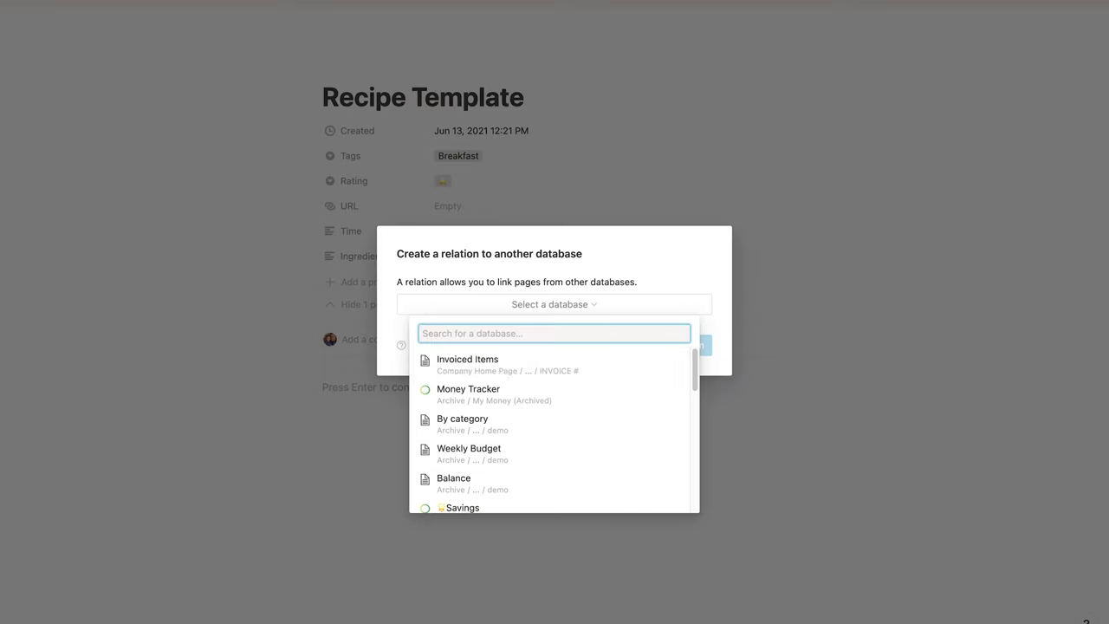
type("grocery")
left_click(587, 363)
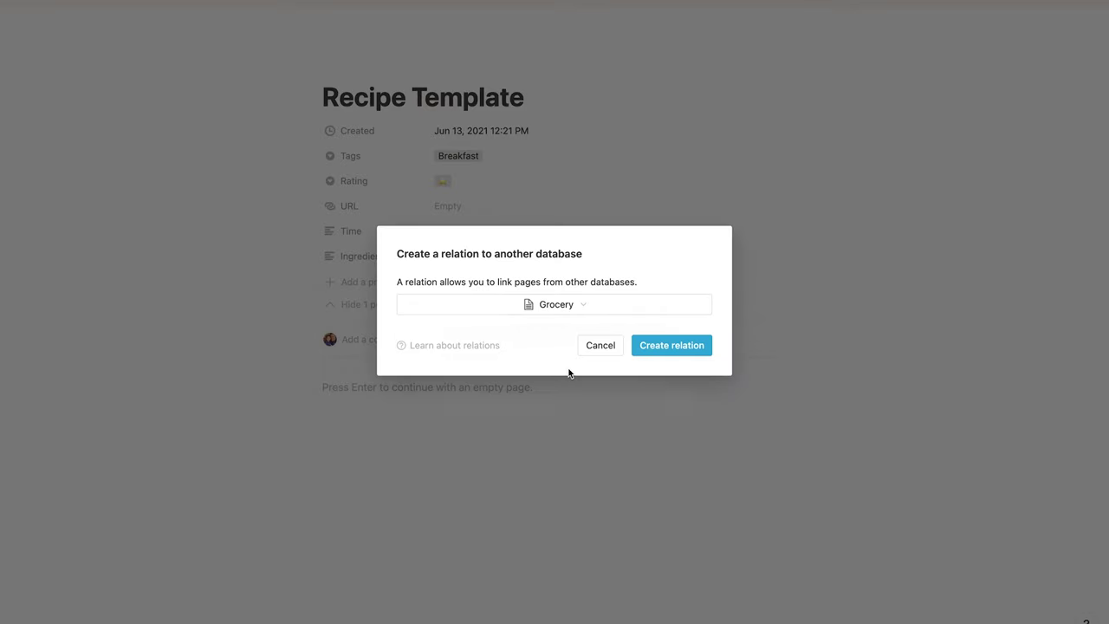
left_click(659, 355)
Step: Add a Notes property to the template
left_click(339, 282)
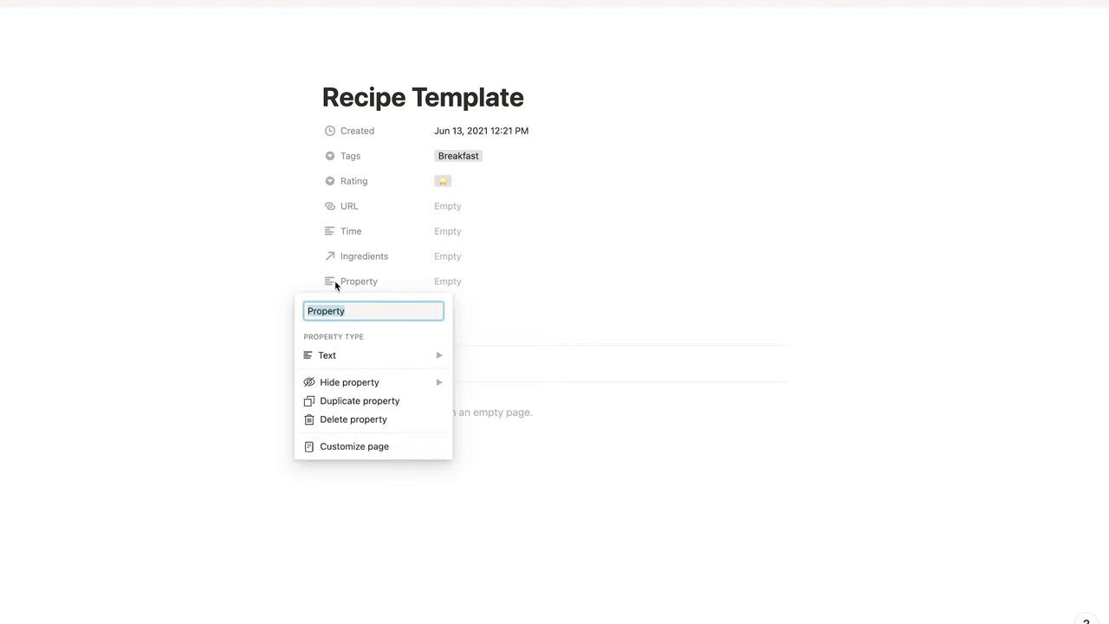
type("Notes")
left_click(255, 310)
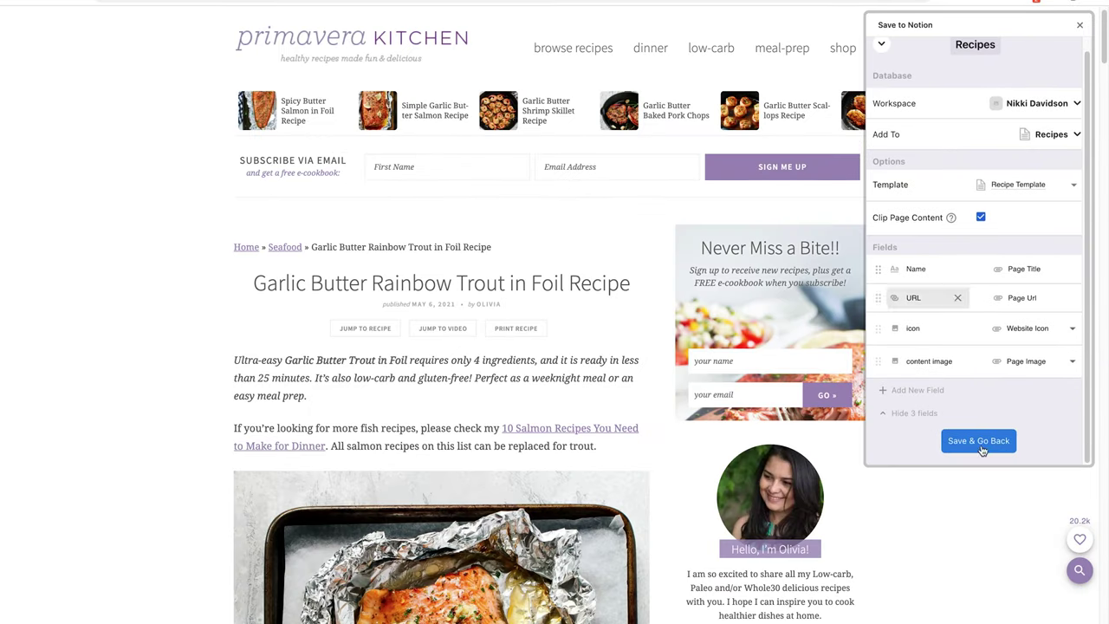
Step: Open the Save to Notion form for the Recipes database and reveal its remaining fields
left_click(980, 443)
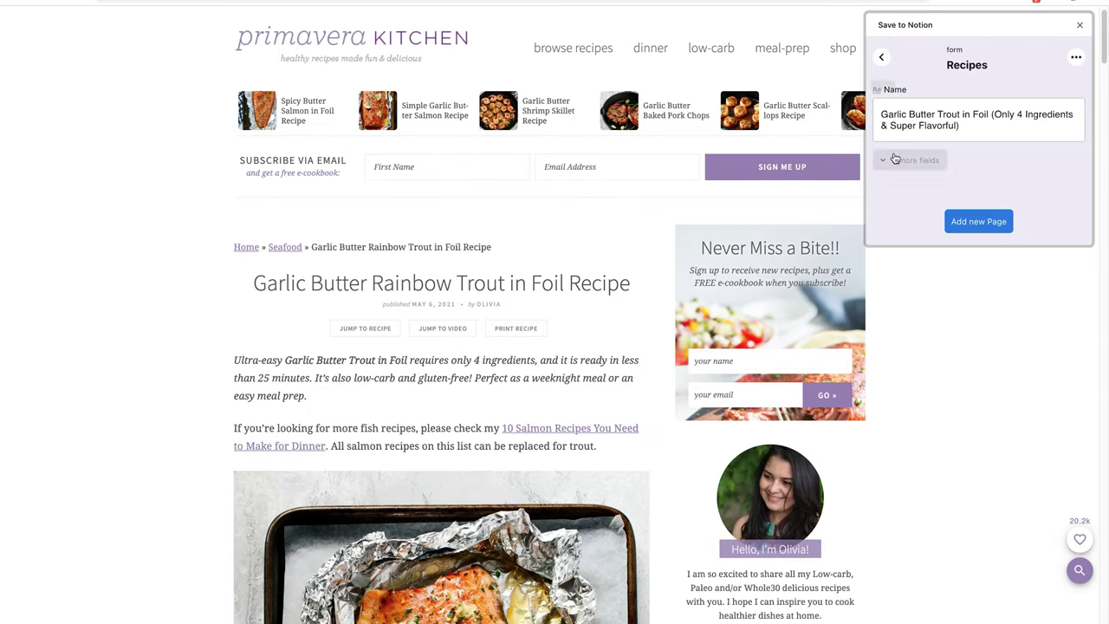
left_click(910, 160)
left_click(881, 57)
left_click(918, 60)
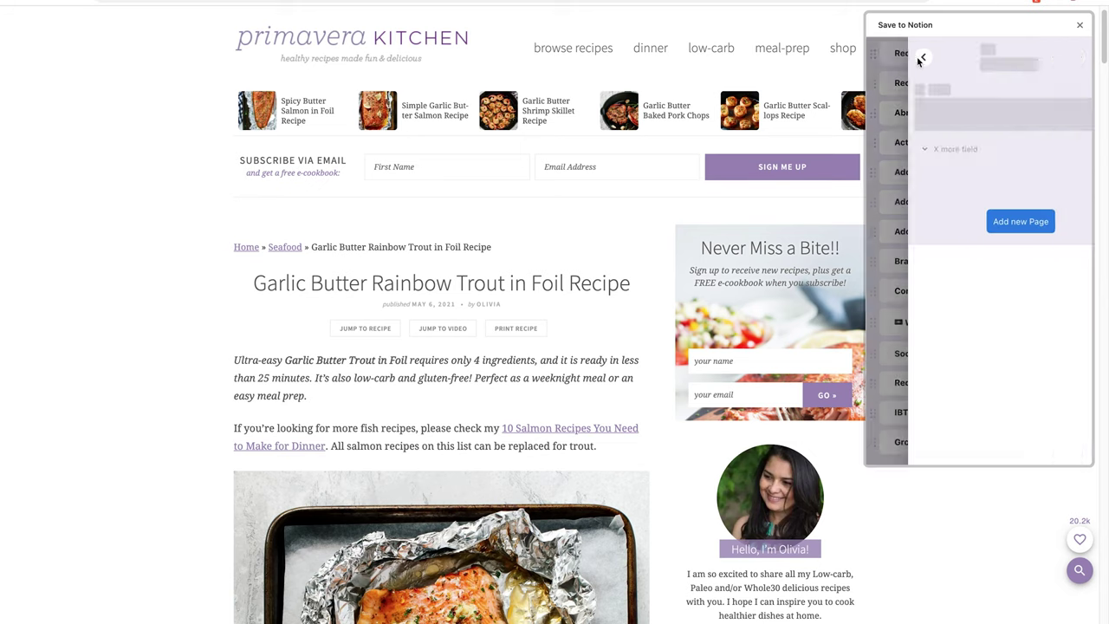
left_click(927, 159)
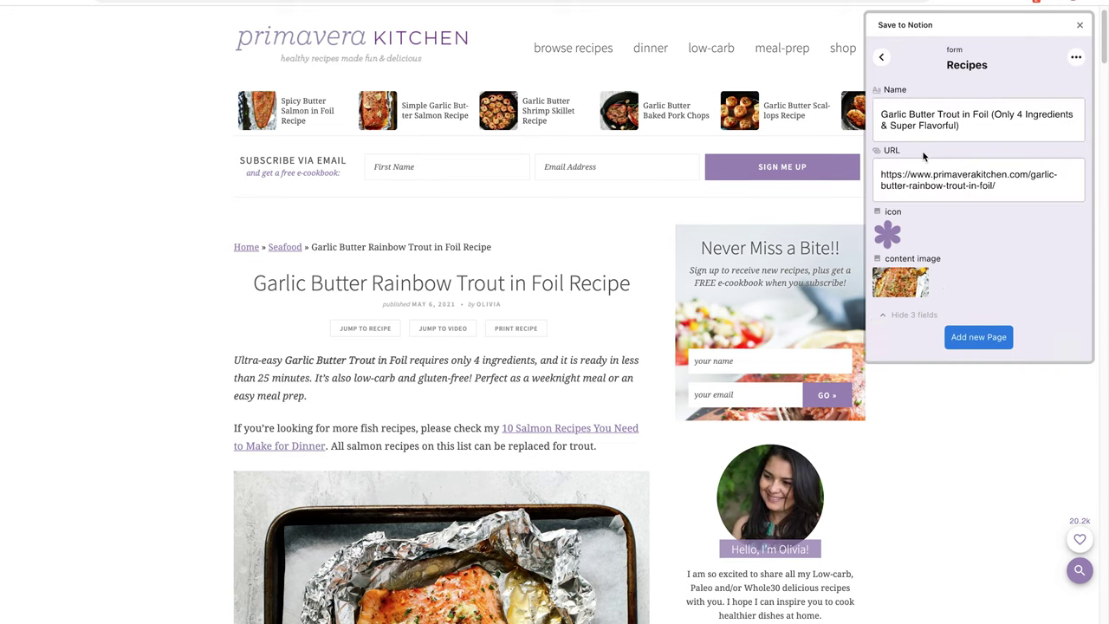
Step: Edit the clipping form, expand the hidden fields, and add a Time field
left_click(1076, 57)
left_click(1056, 74)
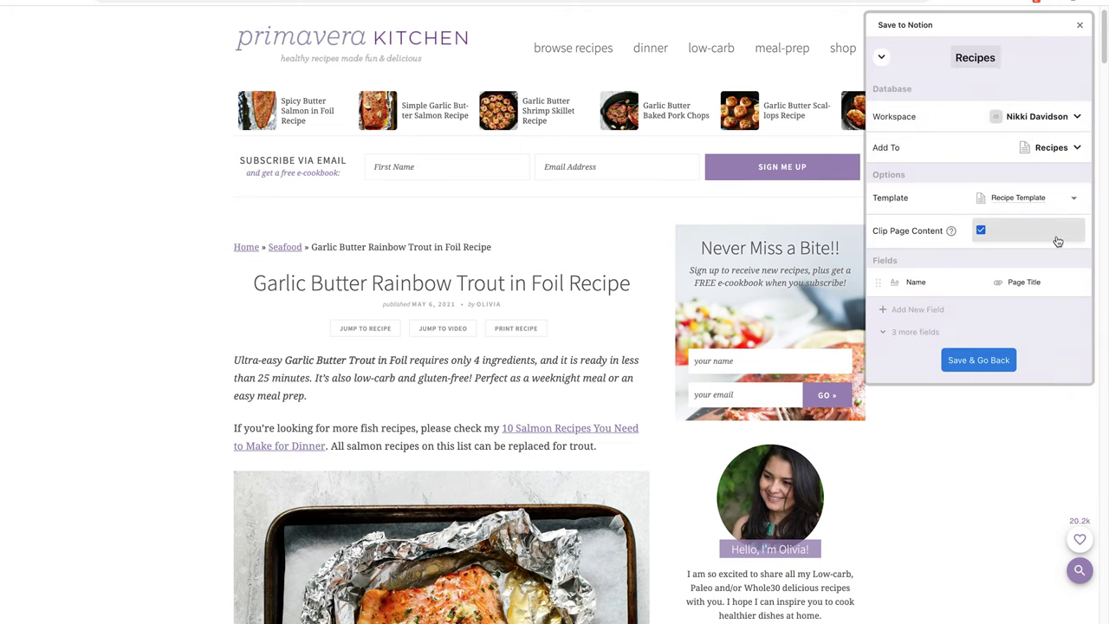
scroll(1057, 241, "down", 2)
left_click(905, 332)
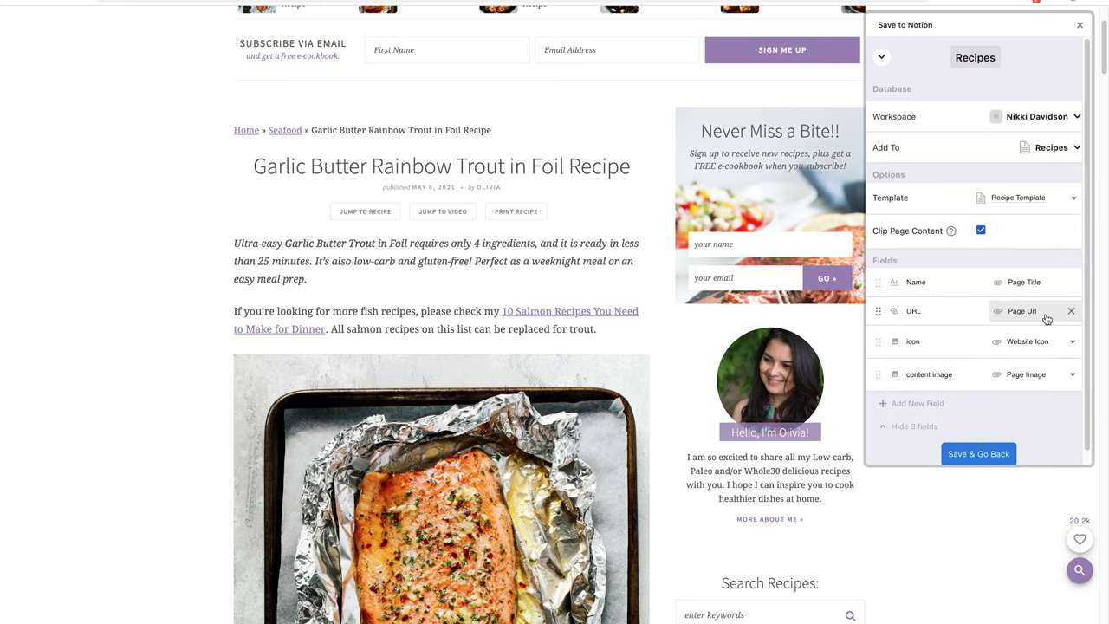
left_click(919, 403)
left_click(1009, 352)
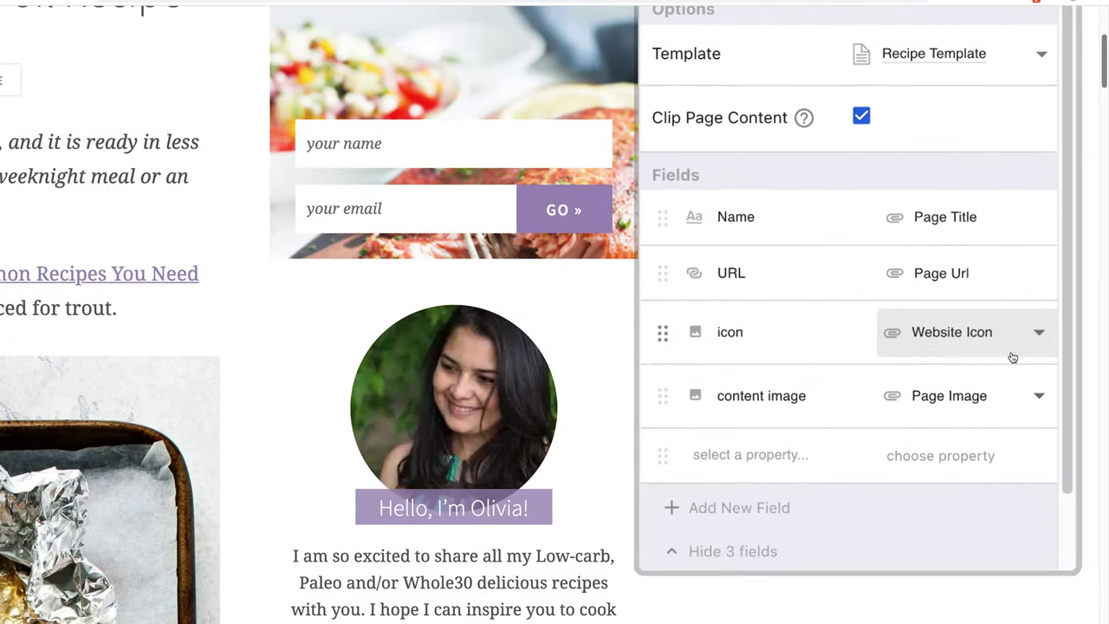
left_click(744, 456)
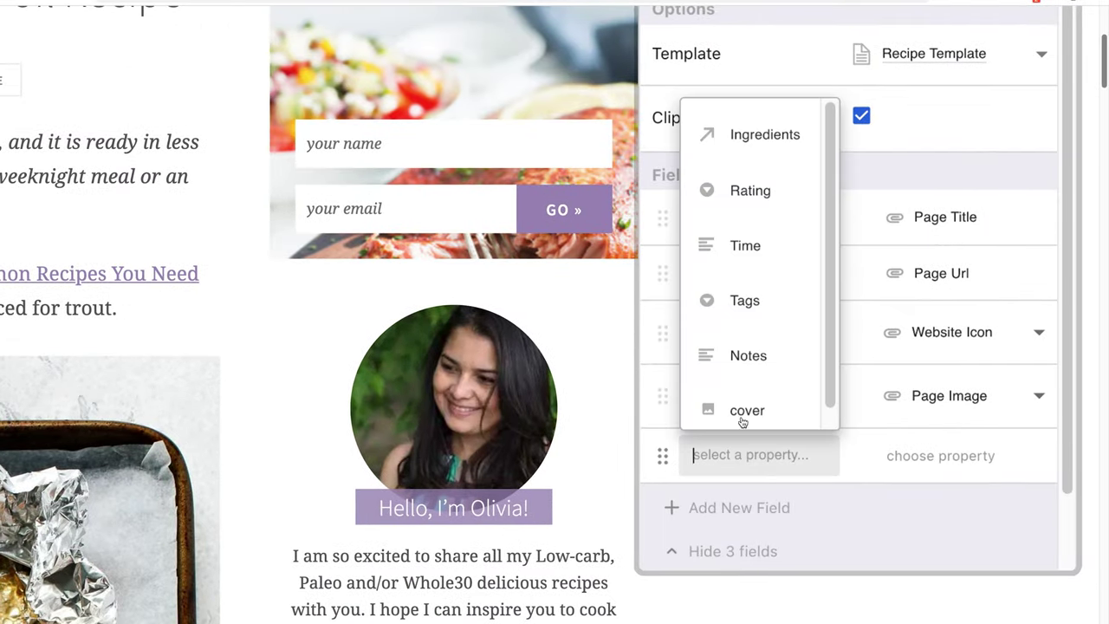
left_click(737, 254)
left_click(910, 456)
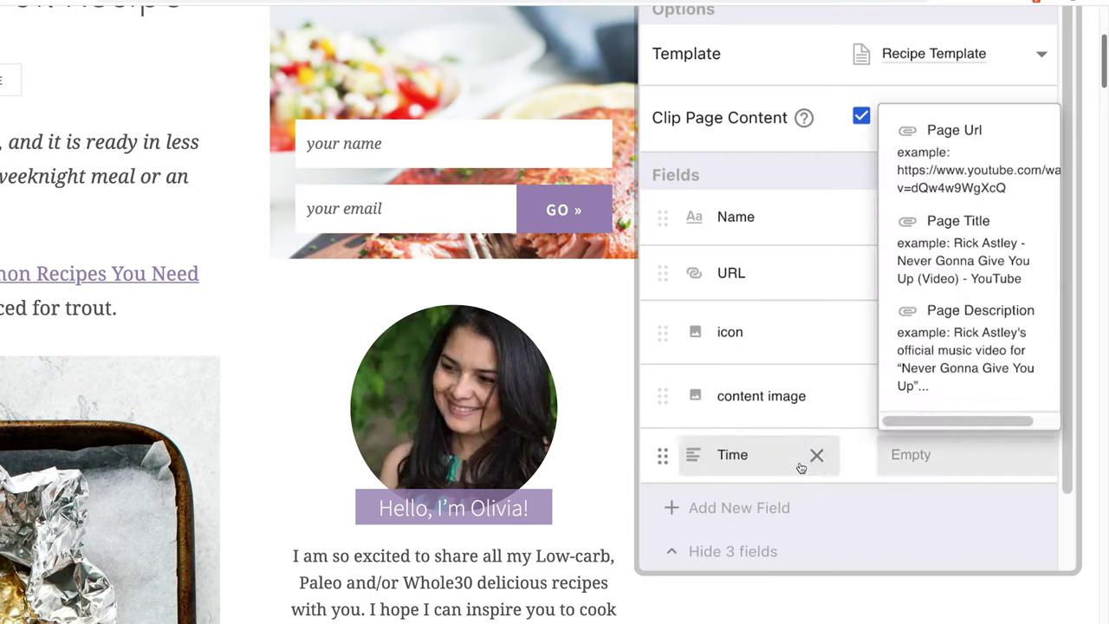
left_click(802, 467)
Step: Add a Tags field to the form and save the changes
left_click(787, 509)
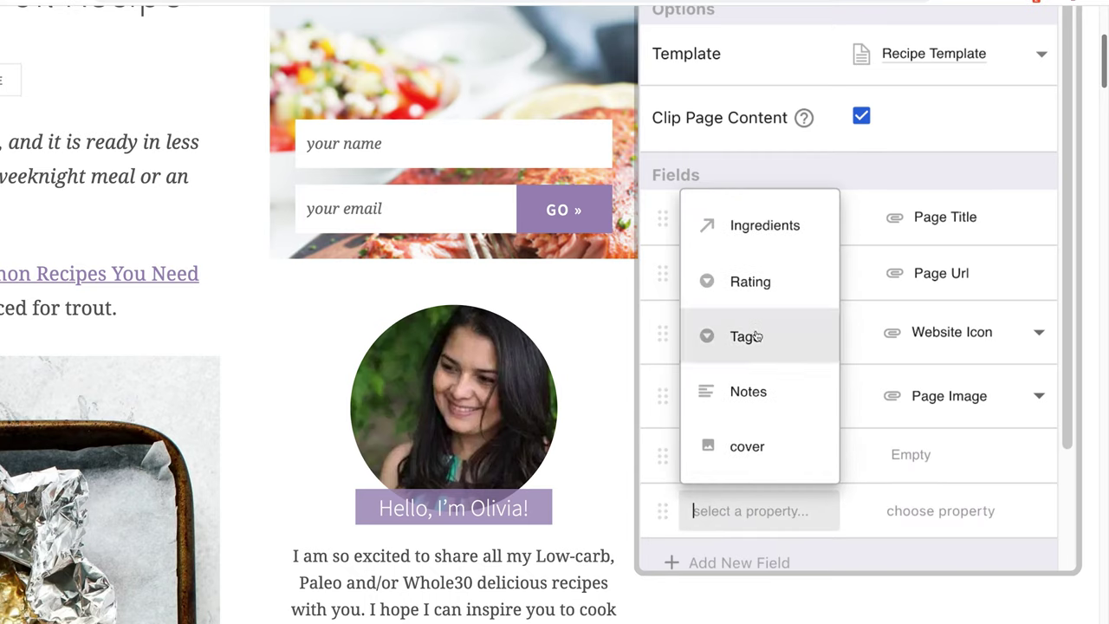
left_click(756, 336)
scroll(762, 442, "down", 3)
left_click(733, 433)
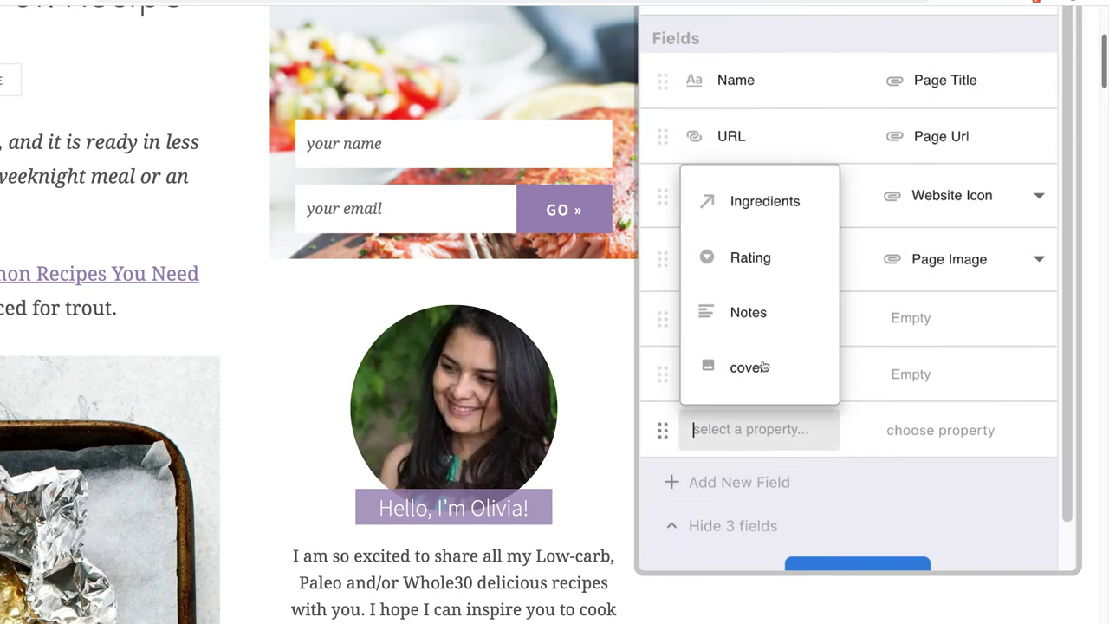
scroll(762, 368, "down", 3)
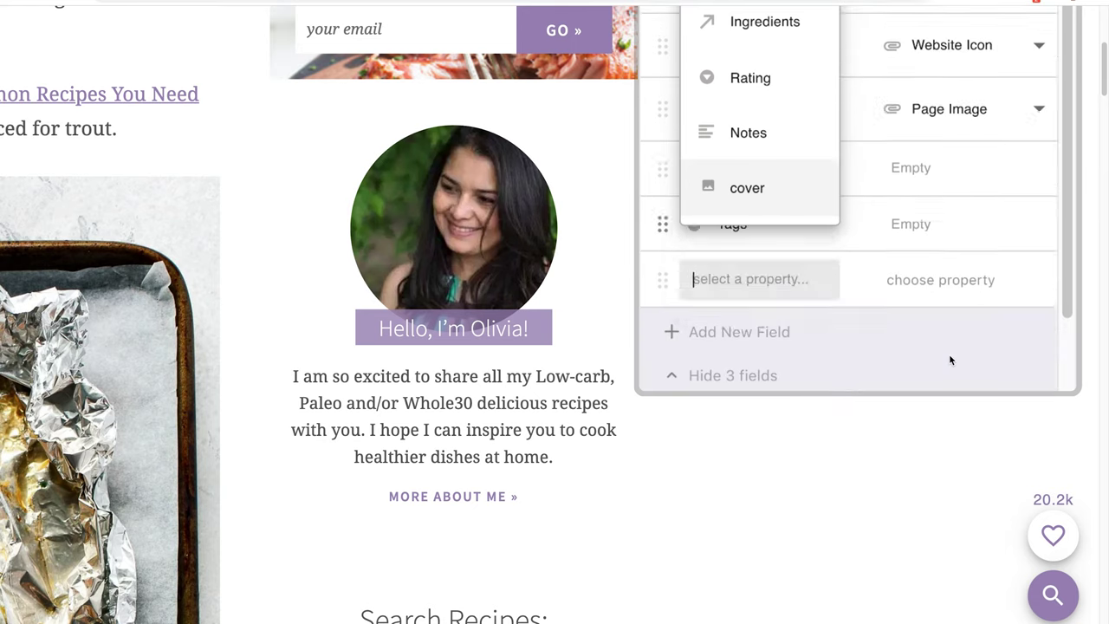
scroll(944, 320, "down", 2)
left_click(893, 344)
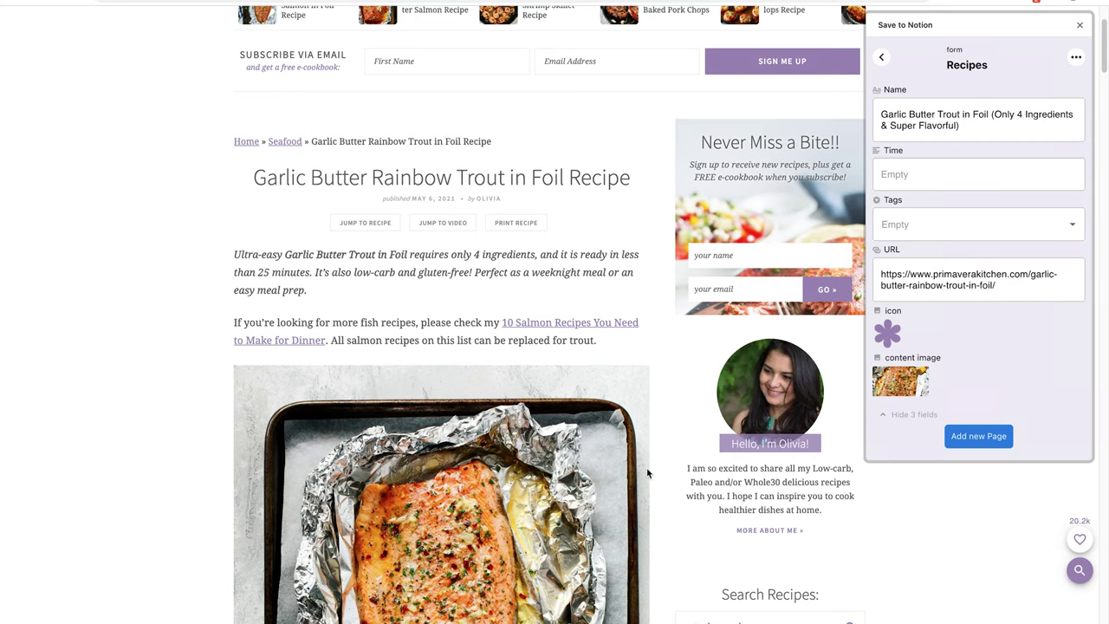
scroll(646, 467, "down", 10)
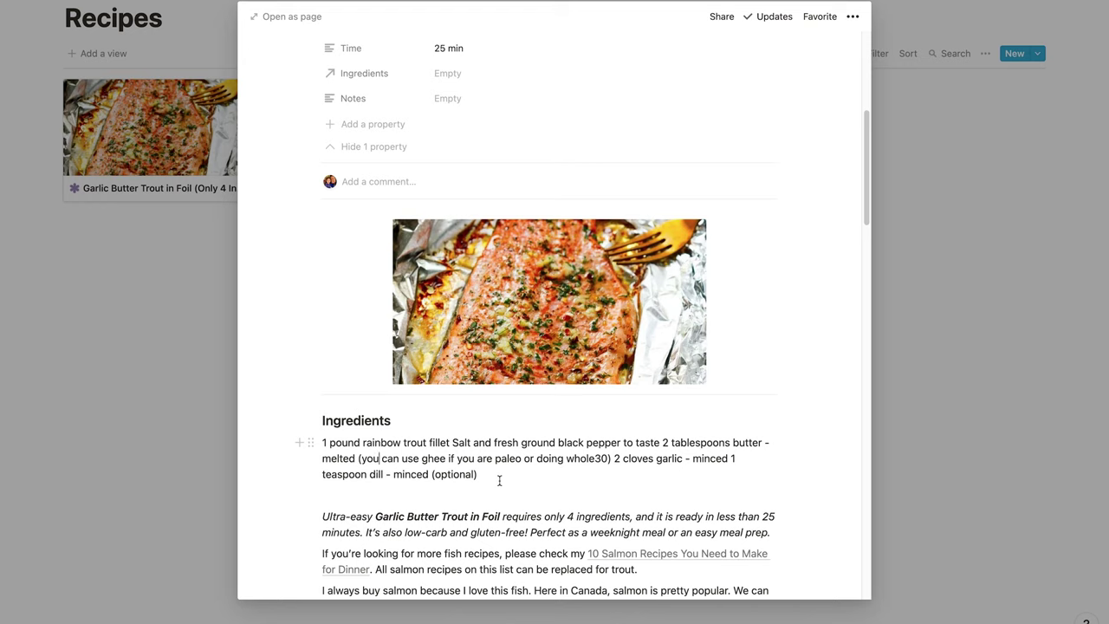
Step: Turn the ingredients paragraph into a bulleted list
right_click(322, 442)
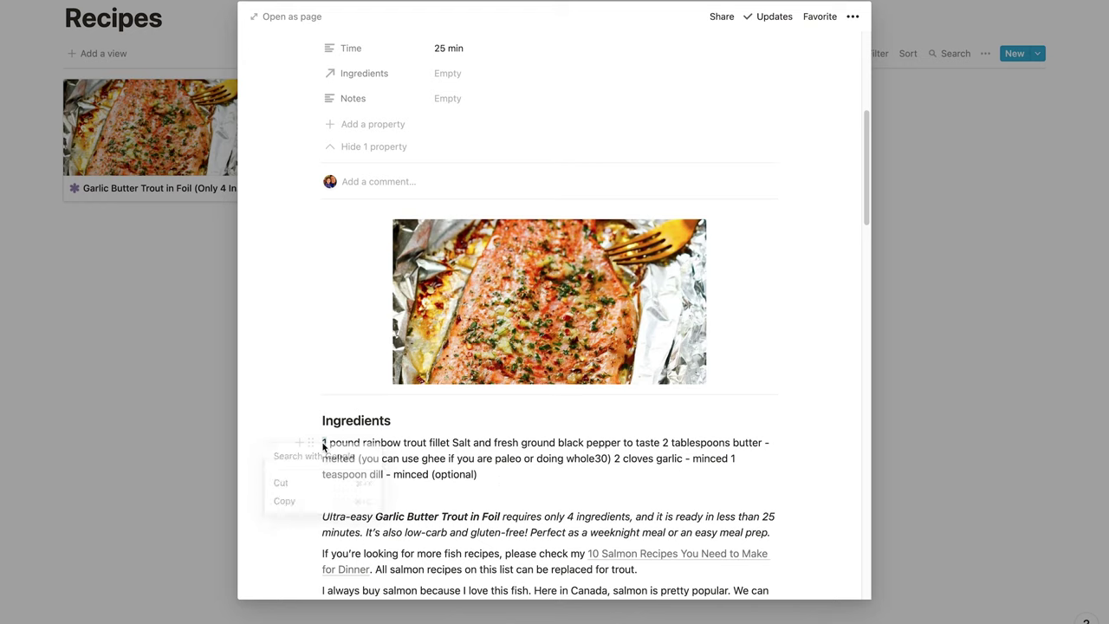
left_click(310, 441)
mouse_move(225, 402)
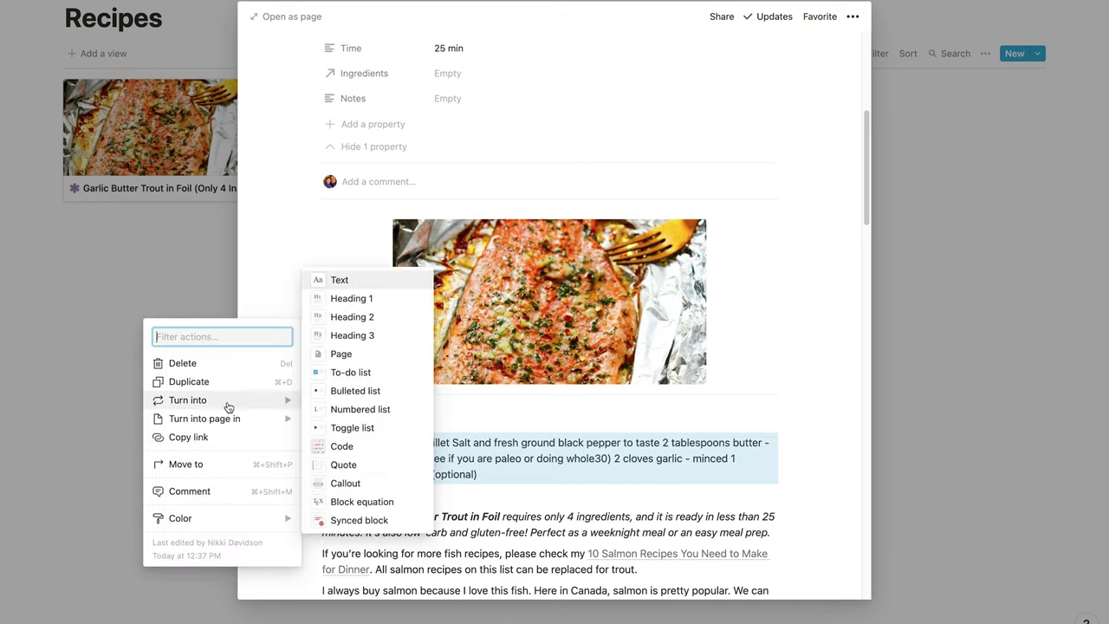
left_click(332, 390)
Step: Split Salt, butter, garlic and dill onto their own bullets
left_click(470, 442)
key("Return")
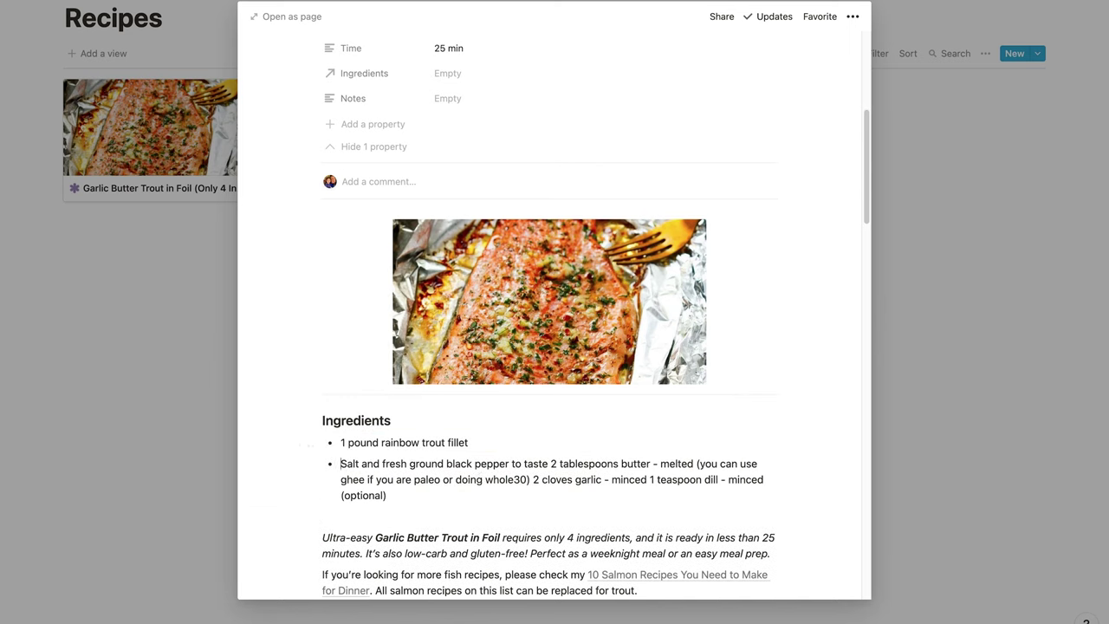
left_click(553, 463)
key("Return")
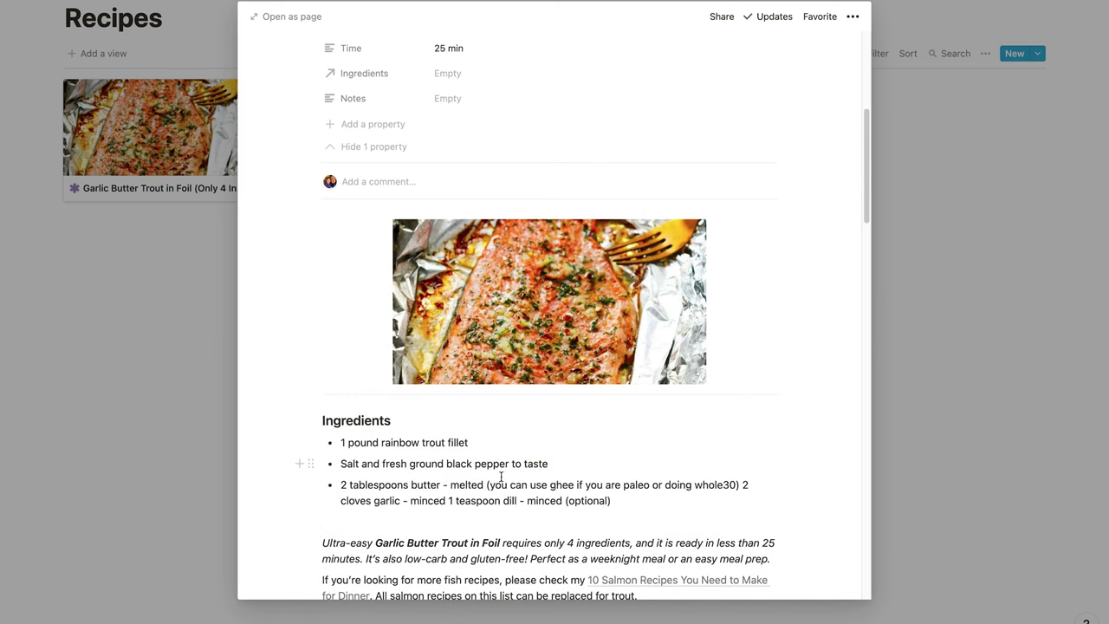
left_click(743, 485)
key("Return")
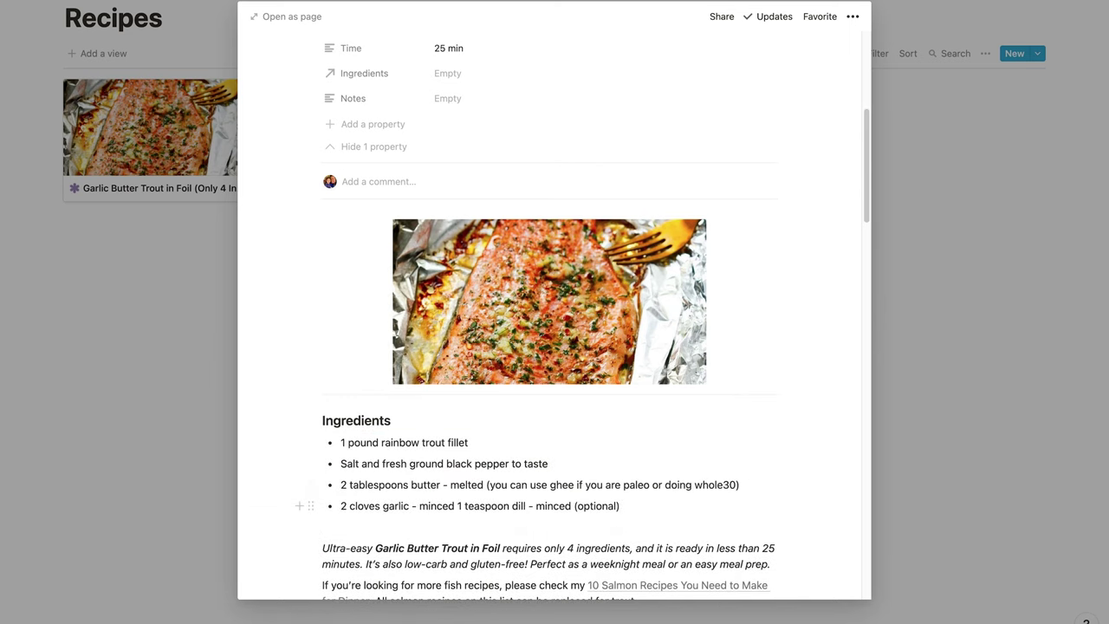
left_click(455, 506)
key("Return")
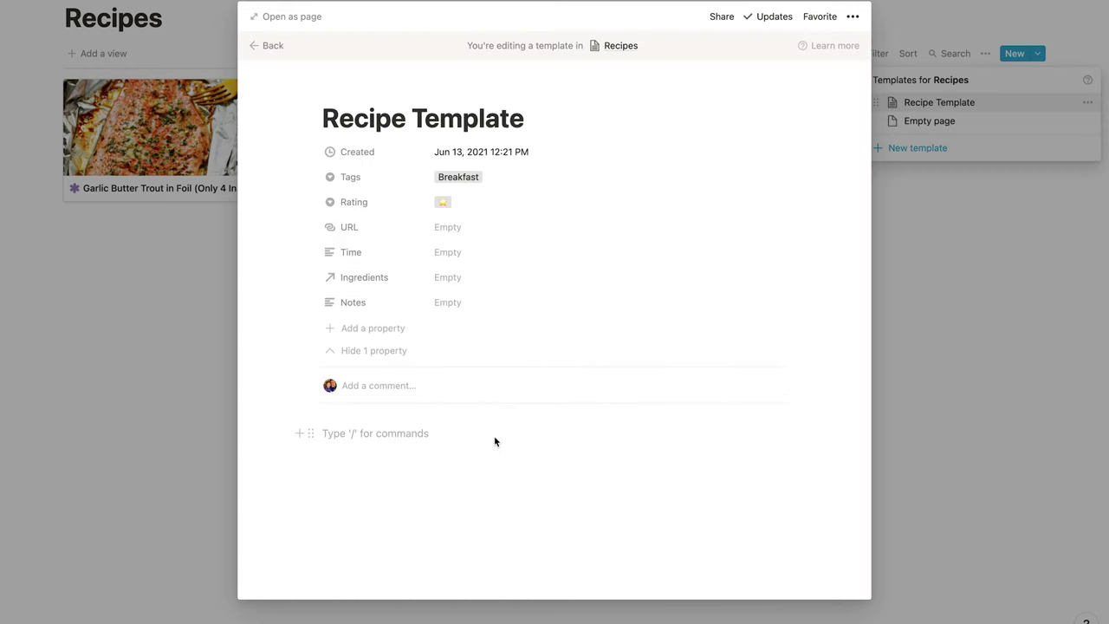
Step: Insert a linked view of the Grocery database in the Recipe Template
type("/linked")
left_click(471, 303)
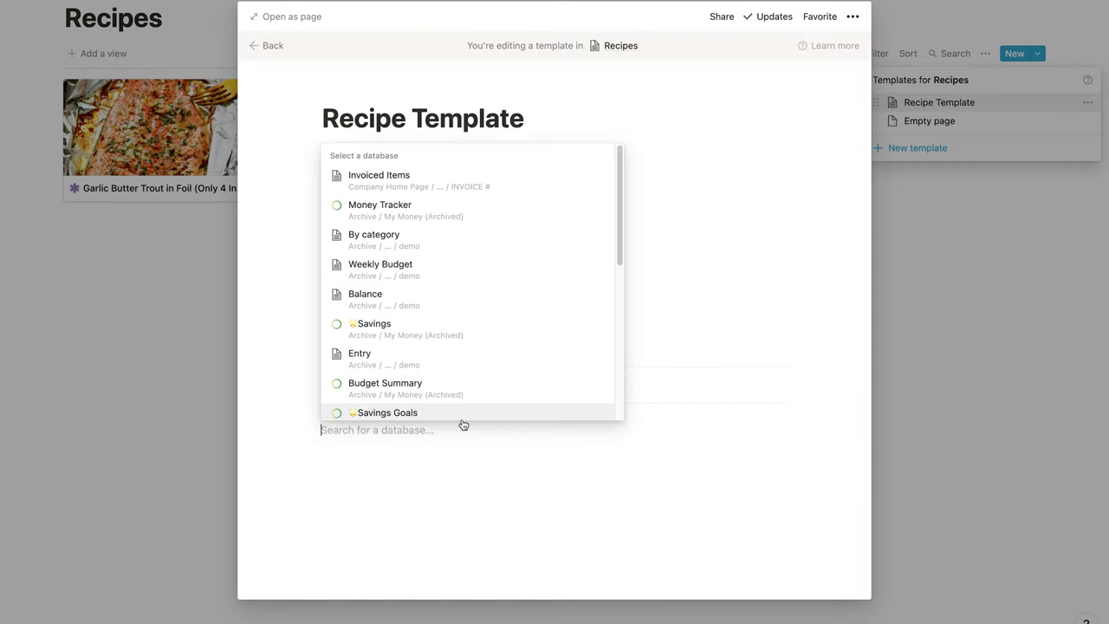
type("grocery")
left_click(485, 388)
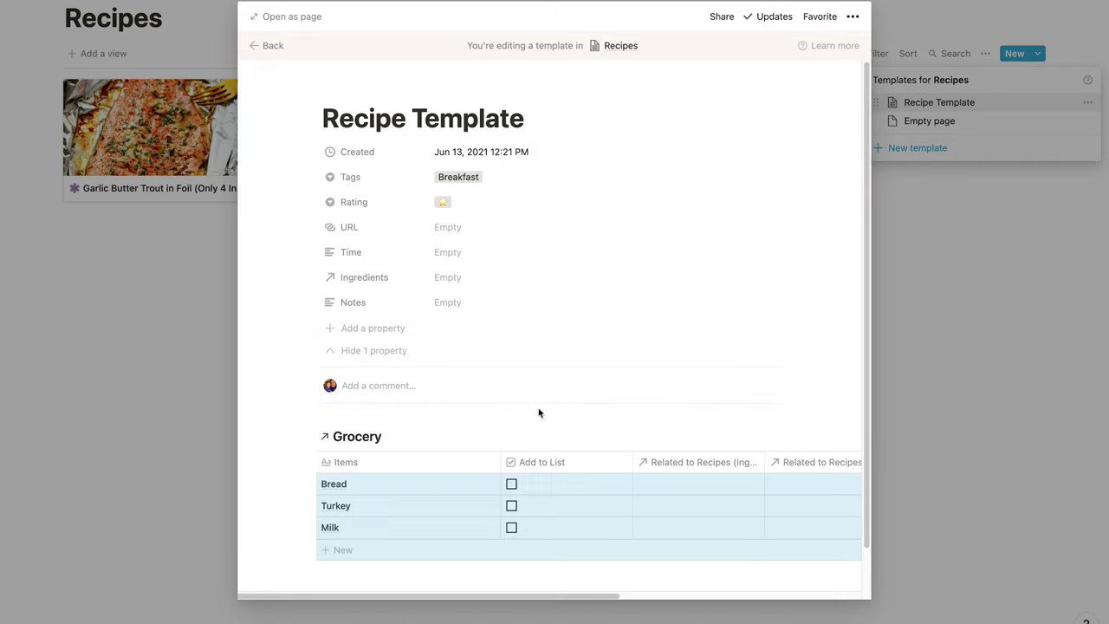
left_click(310, 16)
left_click_drag(584, 583, 677, 577)
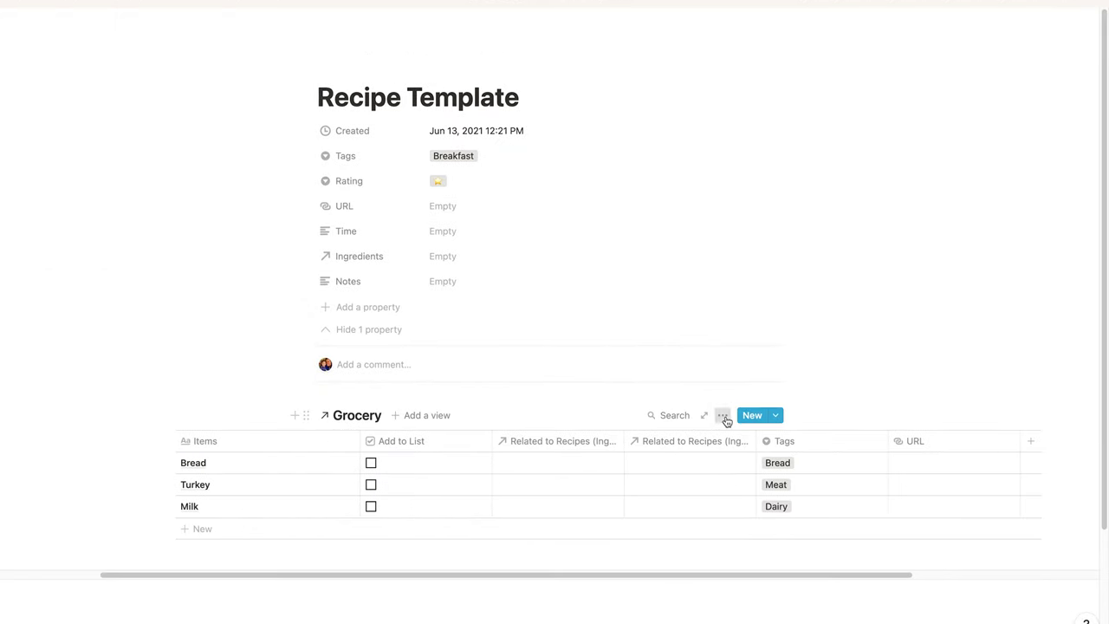
Step: Filter the linked Grocery table by its related Recipes property
left_click(722, 416)
left_click(775, 200)
left_click(493, 537)
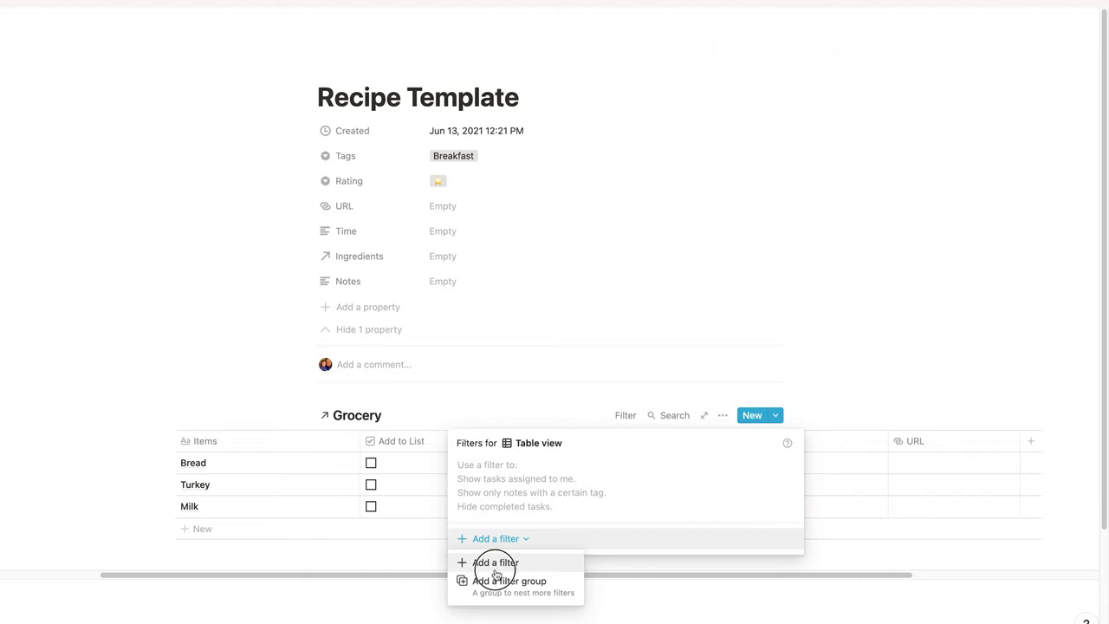
left_click(488, 561)
left_click(544, 469)
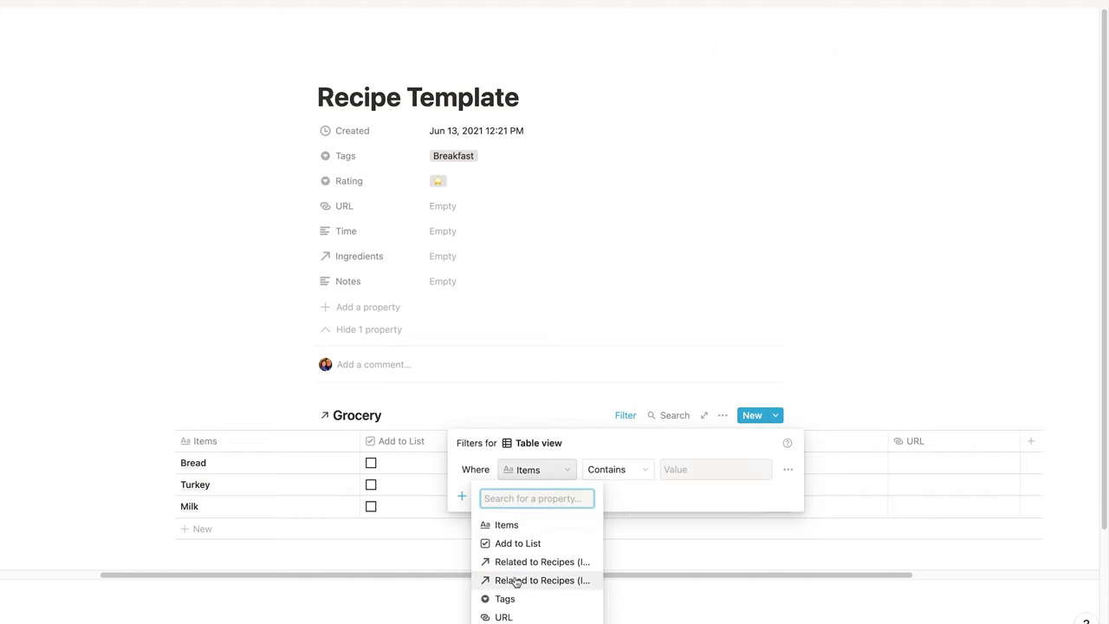
left_click(542, 579)
left_click(716, 469)
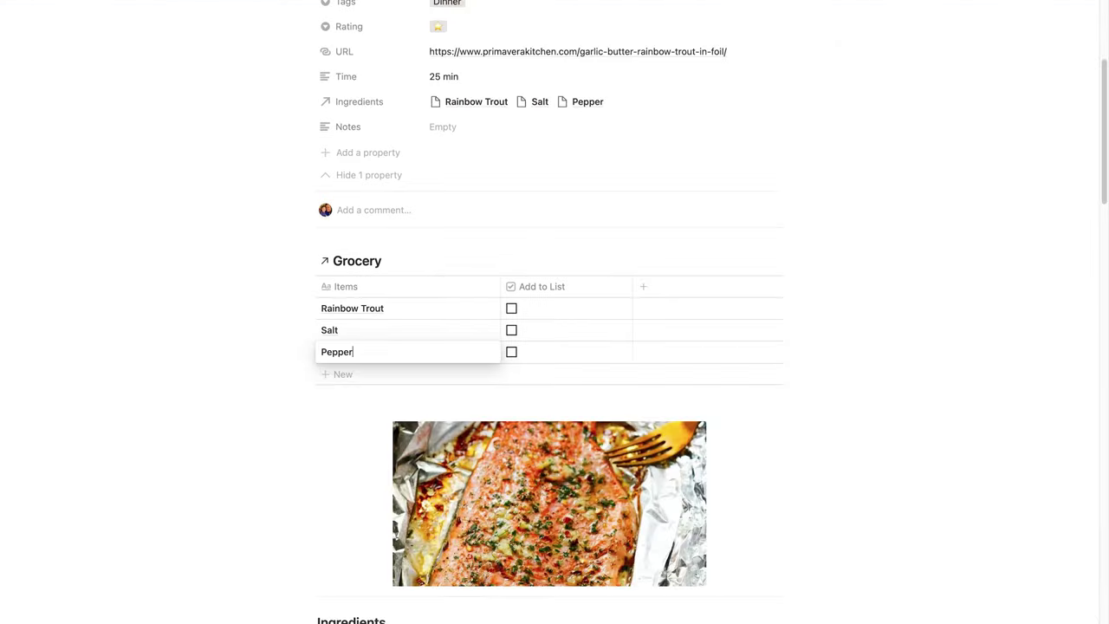
key("Escape")
Step: Add Garlic and Dill rows and tick Add to List for Rainbow Trout, Salt, Pepper, Dill
scroll(317, 428, "down", 4)
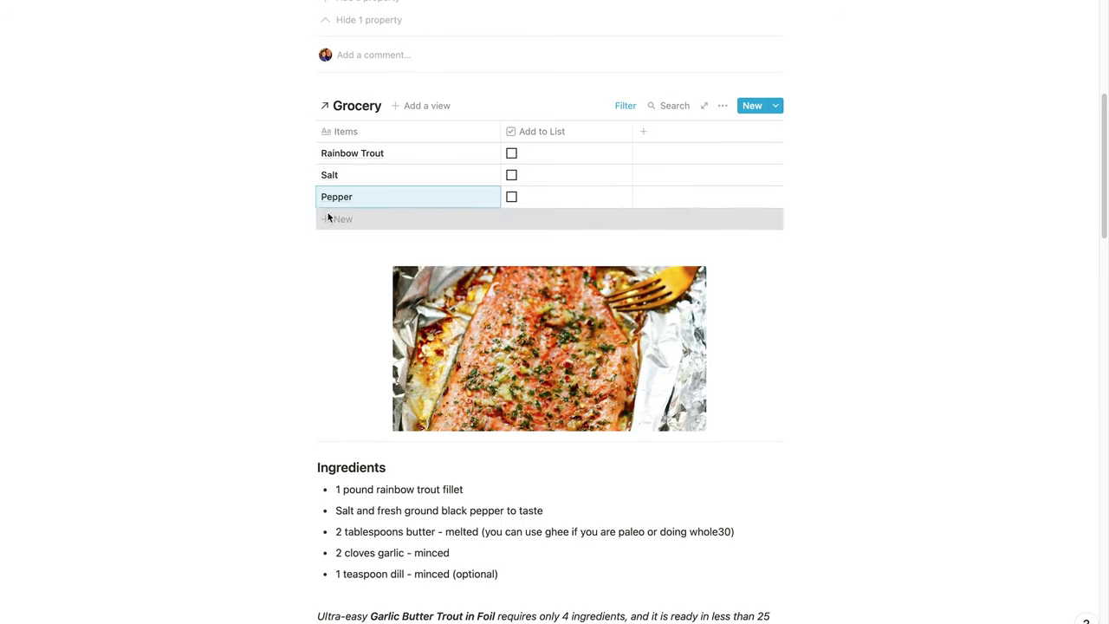
left_click(329, 218)
type("Garlic")
key("Return")
type("Dill")
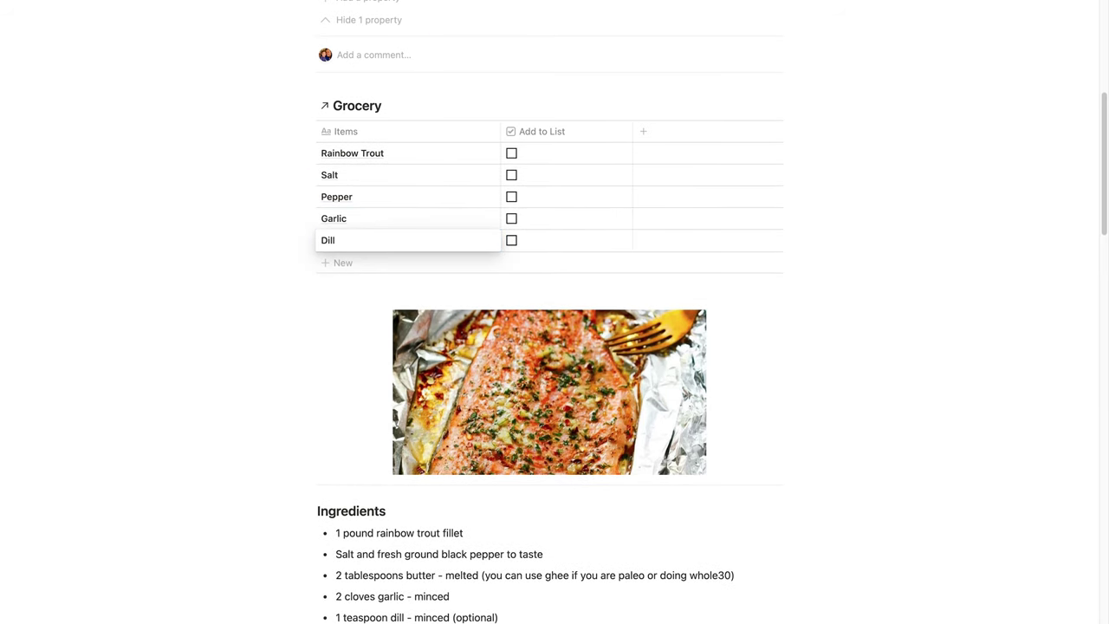
key("Escape")
left_click(511, 153)
left_click(511, 175)
left_click(511, 197)
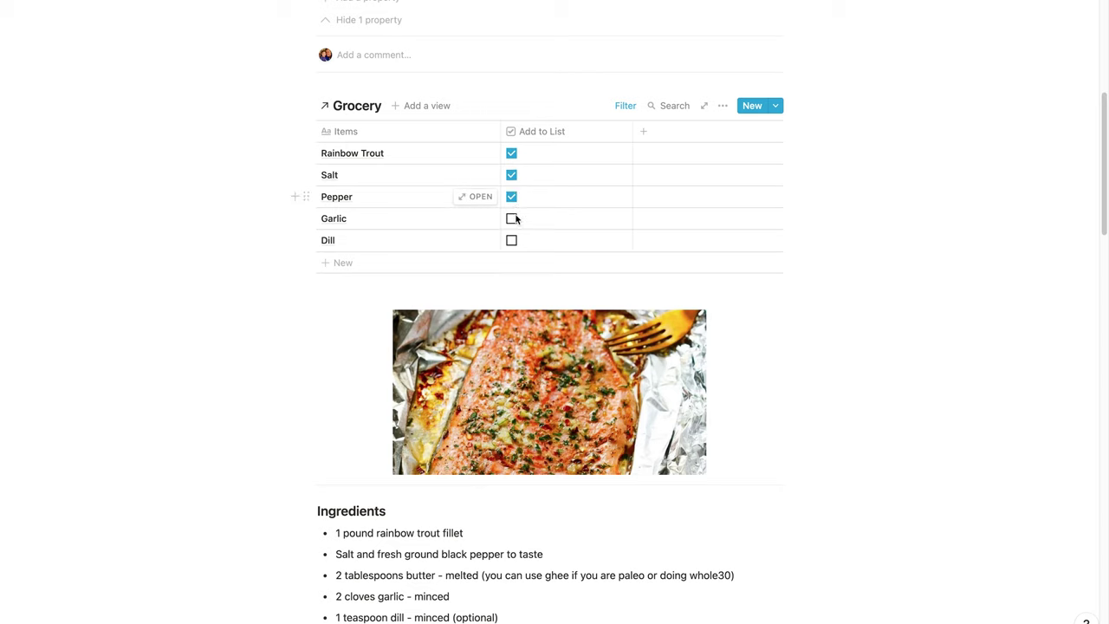
left_click(511, 240)
Step: Create a Shopping List view filtered to items with Add to List checked
scroll(742, 257, "up", 5)
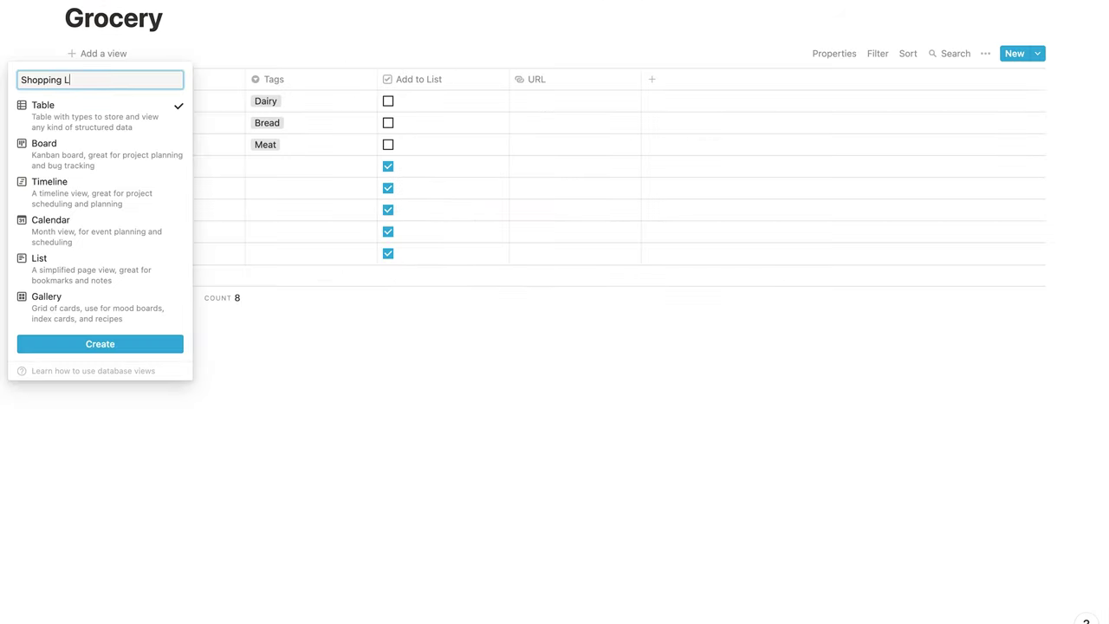
type("ist")
left_click(129, 340)
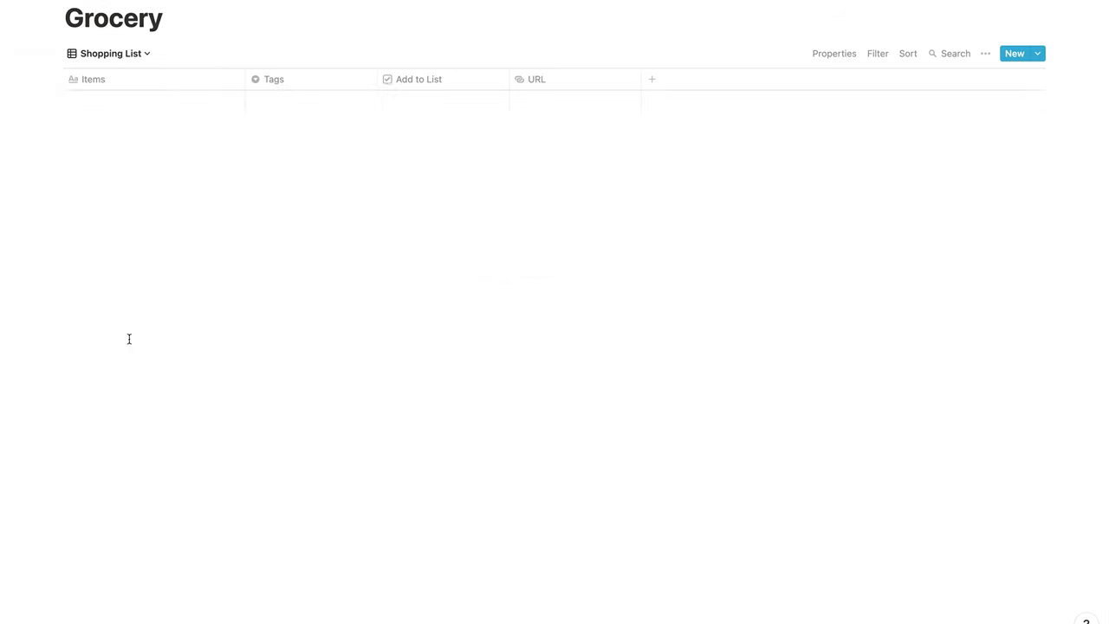
left_click(877, 55)
left_click(747, 177)
left_click(749, 201)
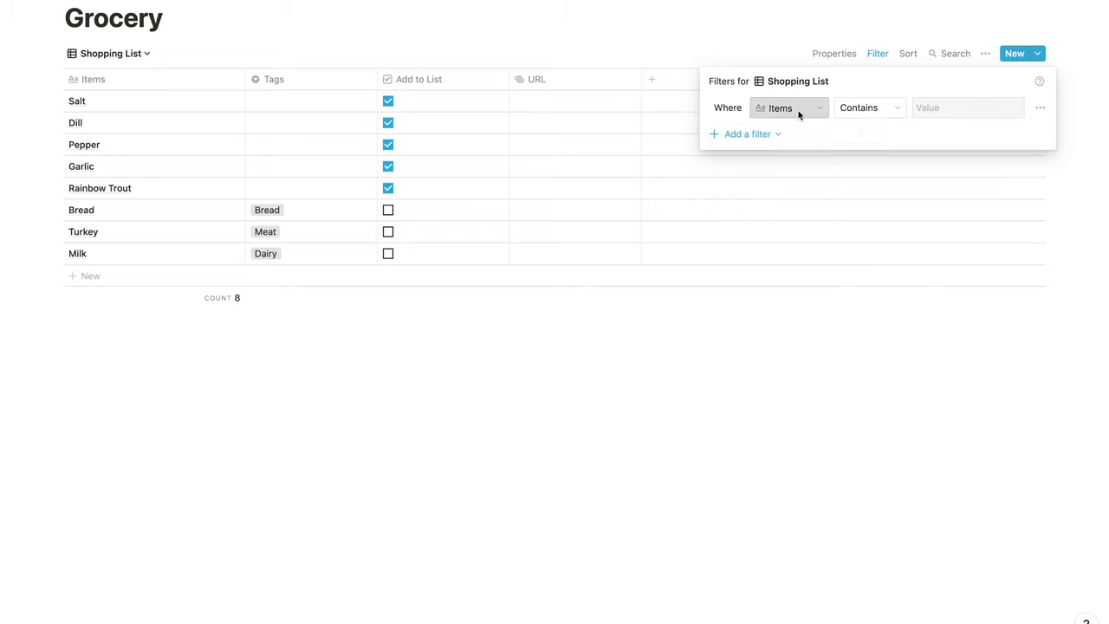
left_click(795, 110)
left_click(774, 182)
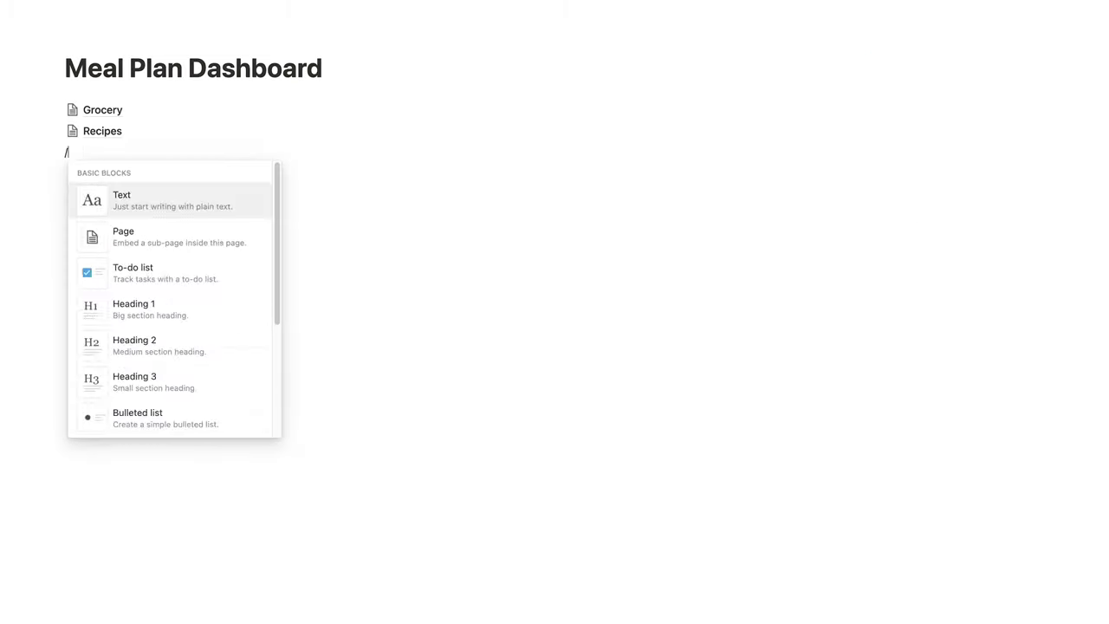
Step: Create a full-page calendar database named 'Meal Plan'
type("cale")
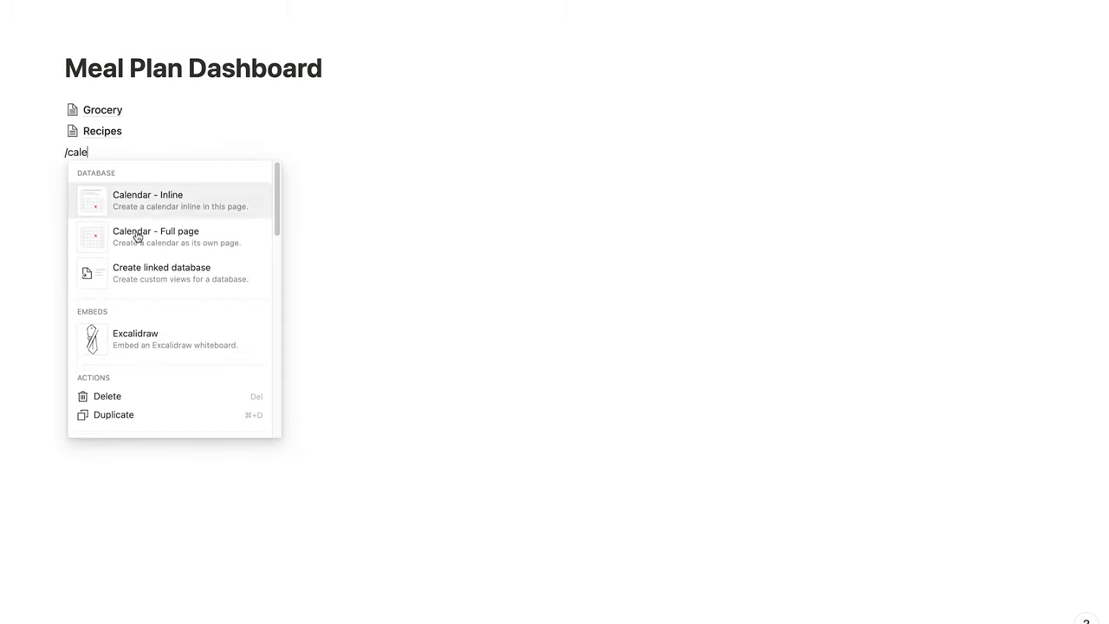
left_click(136, 232)
type("Meal Pla")
Step: Rename the Tags property to 'Day' and change it to a text property
left_click(354, 150)
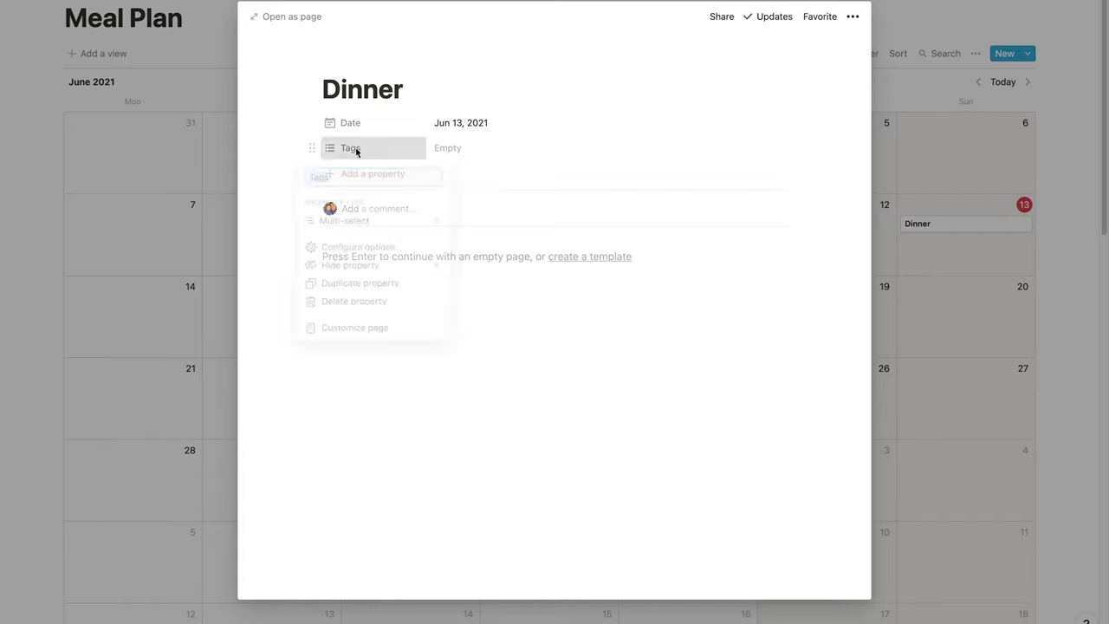
type("DAy")
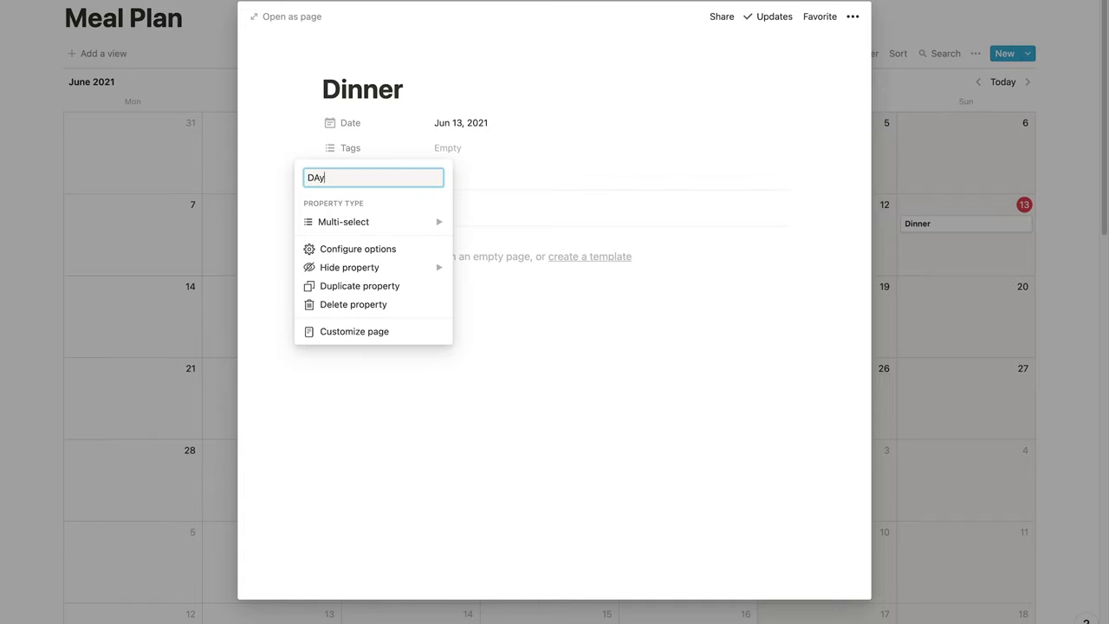
left_click(361, 223)
left_click(499, 100)
left_click(465, 154)
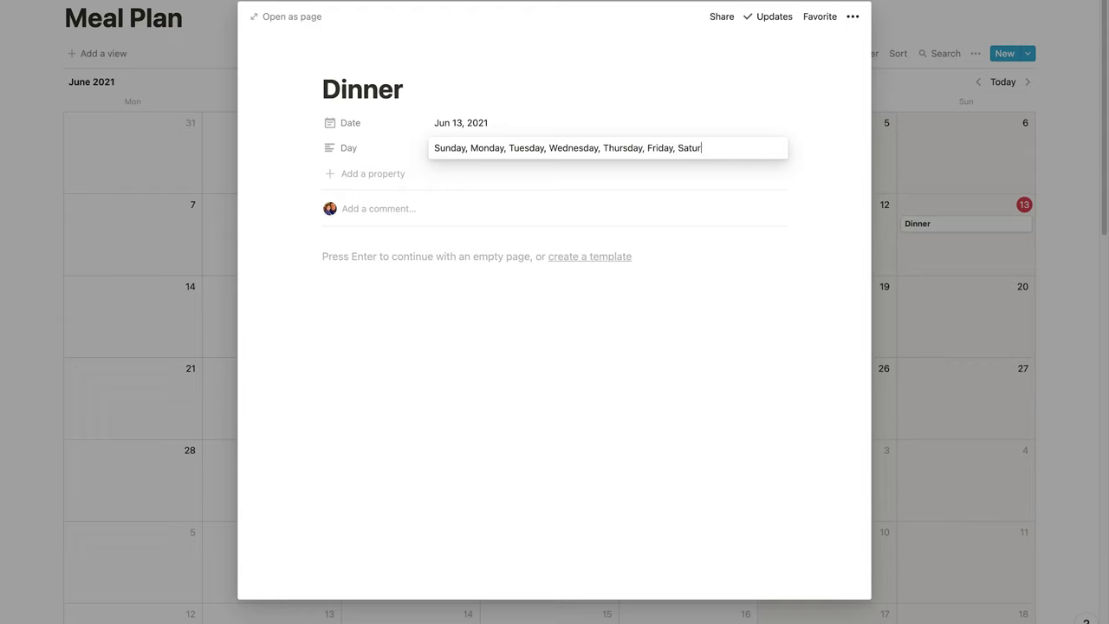
Step: Check the Day property's type, add a 'Recipe' property to Dinner, then expand Quick Links
left_click(342, 149)
left_click(364, 222)
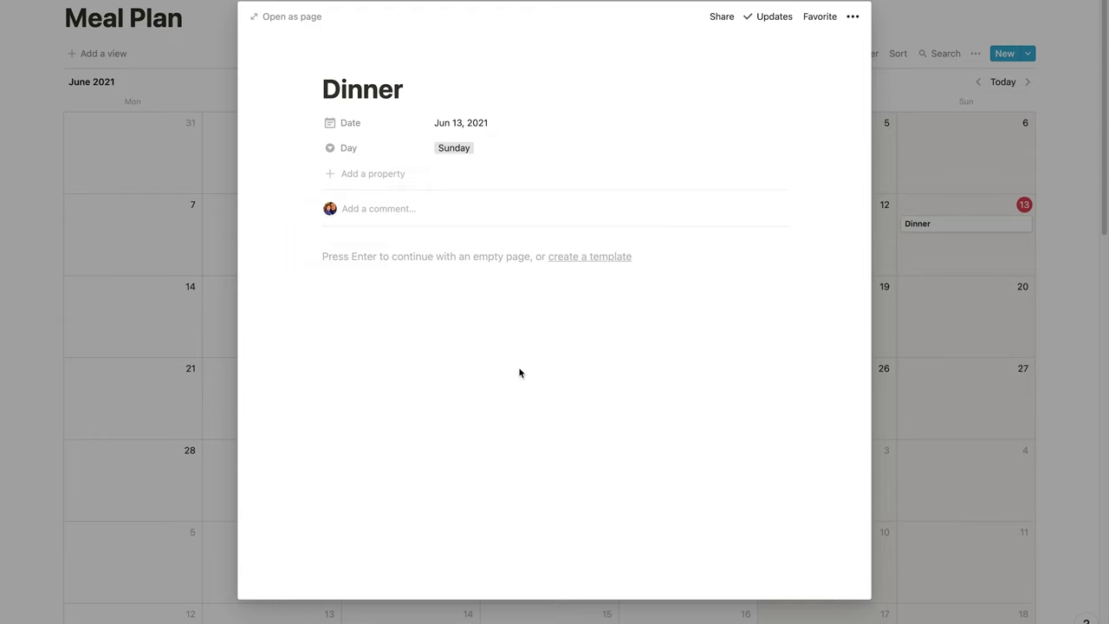
left_click(374, 175)
type("Recipe")
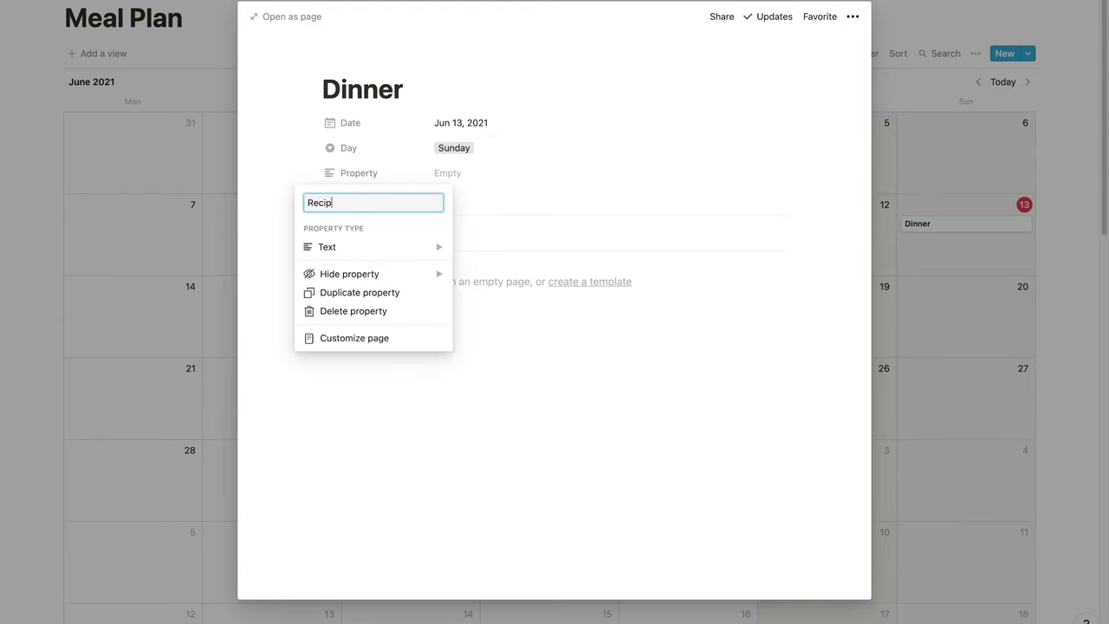
mouse_move(364, 248)
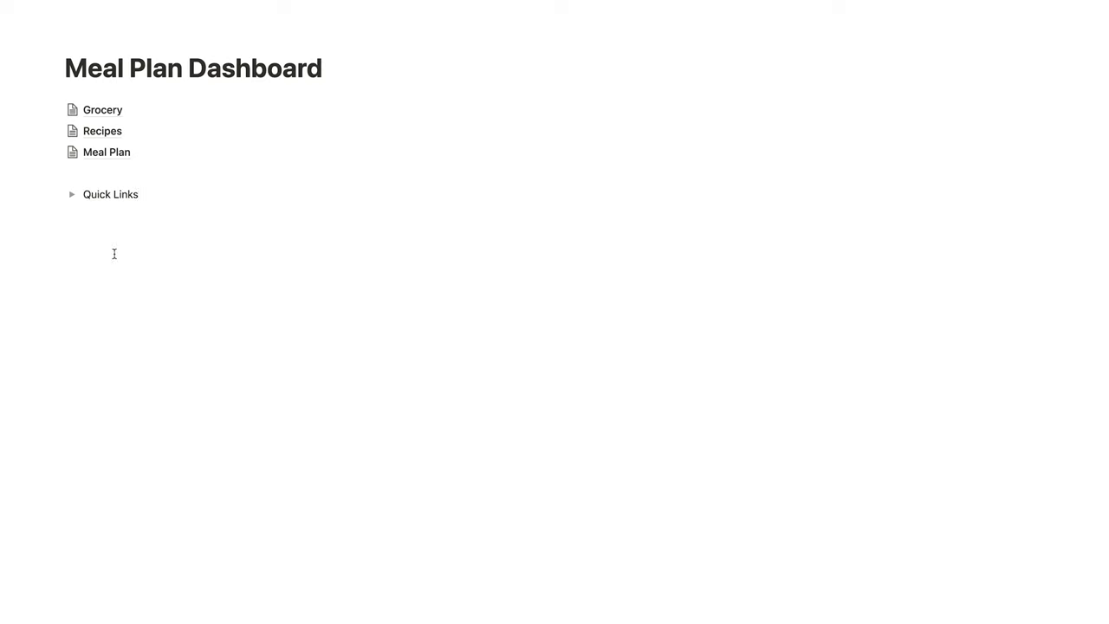
left_click(72, 194)
Step: Move the Meal Plan, Recipes and Grocery pages into the Quick Links toggle and collapse it
left_click_drag(52, 152, 96, 188)
left_click_drag(50, 131, 92, 182)
left_click_drag(49, 110, 75, 156)
left_click(72, 129)
Step: Insert a linked Meal Plan database below the Quick Links toggle using /link
left_click(87, 190)
key("Return")
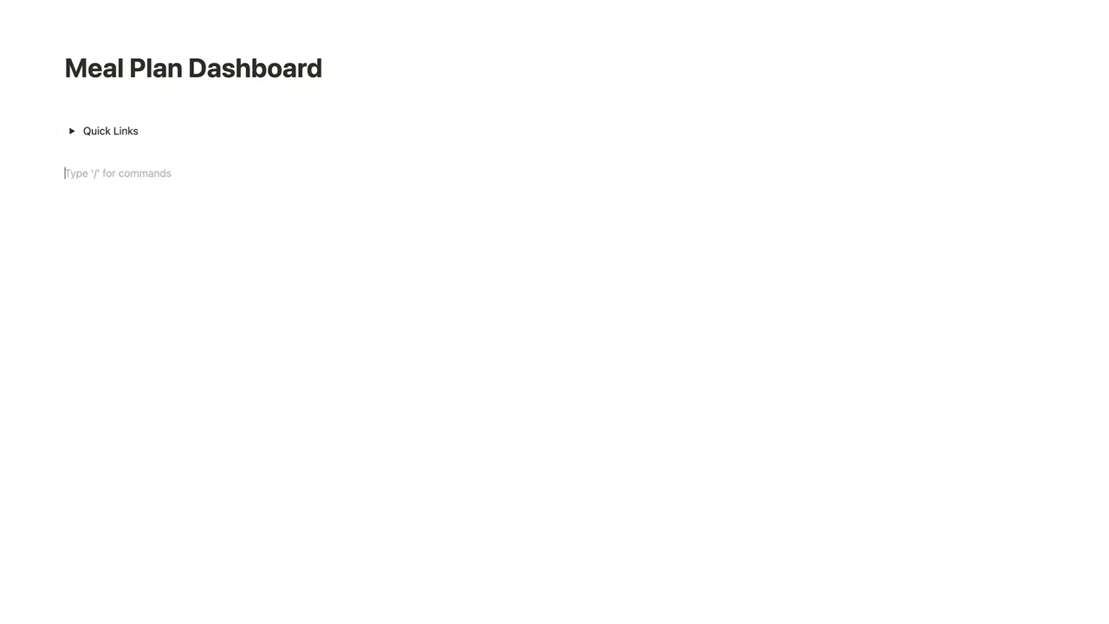
type("/link")
key("Down")
key("Return")
type("meal")
left_click(116, 213)
Step: Add a board view named 'Daily Meal Plan' to the linked Meal Plan database
left_click(178, 176)
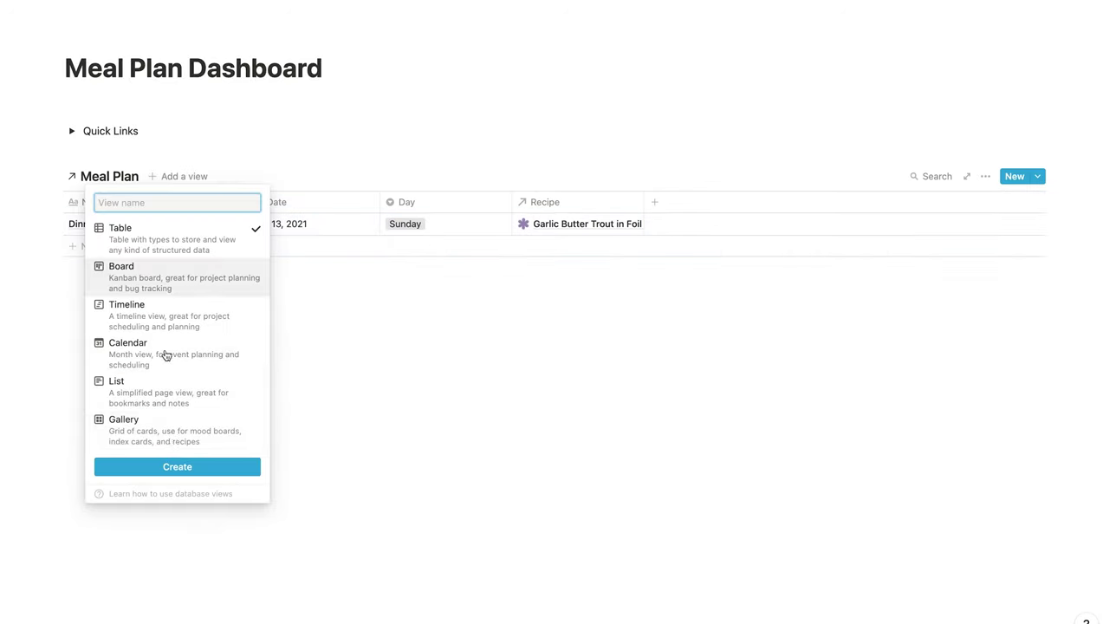
left_click(191, 443)
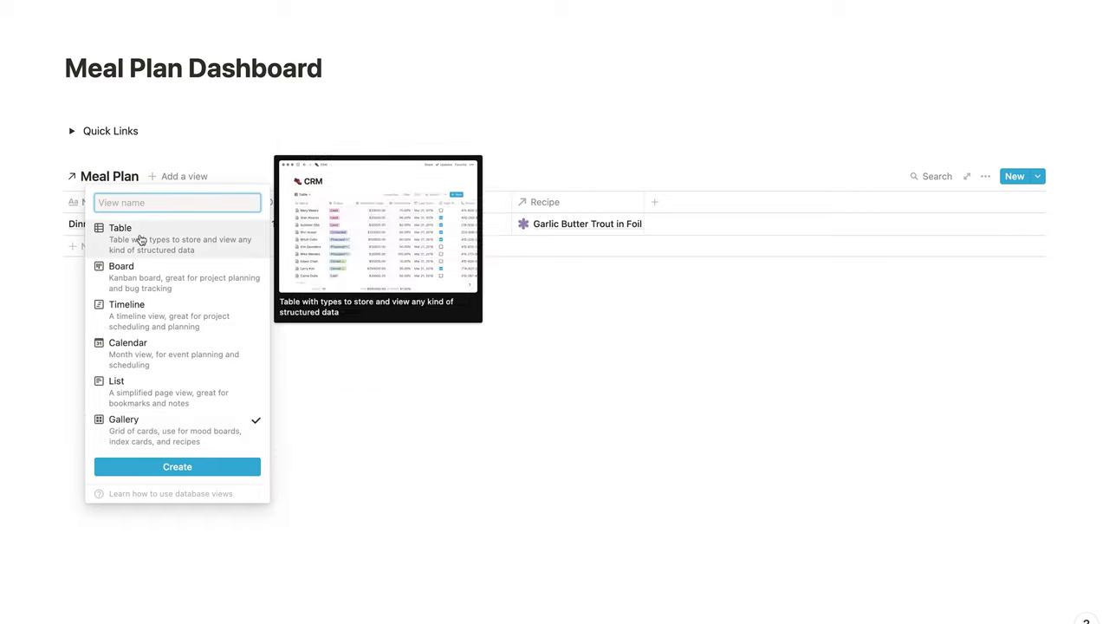
left_click(144, 275)
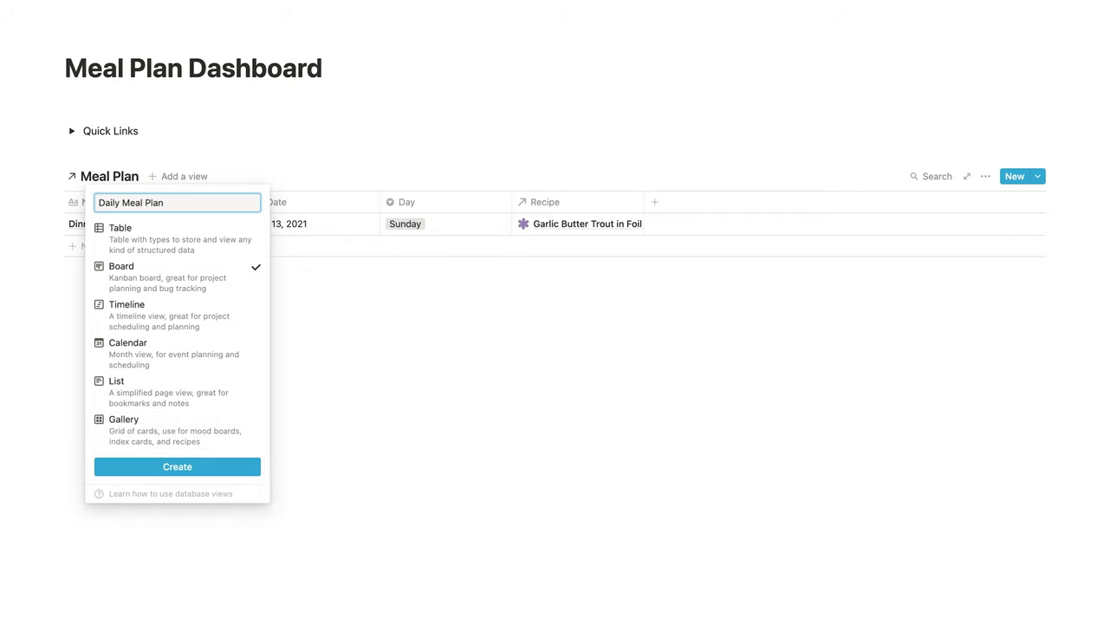
left_click(177, 466)
mouse_move(222, 322)
left_mouse_down()
mouse_move(314, 332)
mouse_move(222, 322)
left_mouse_up()
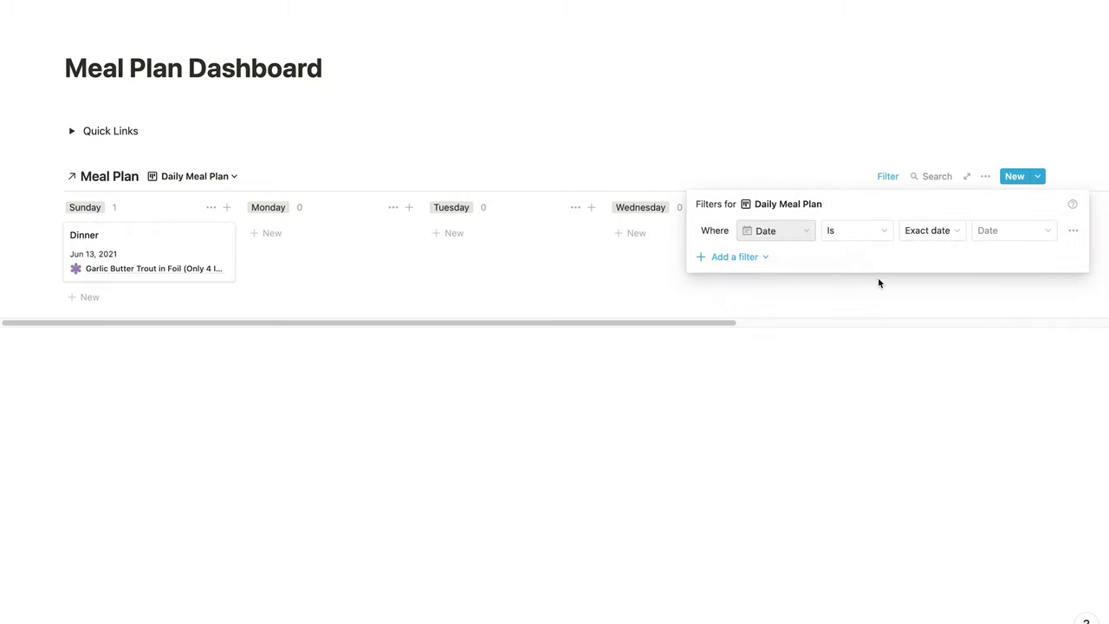
Step: Filter the board to Date is today OR Date is within the next week
left_click(914, 233)
left_click(909, 254)
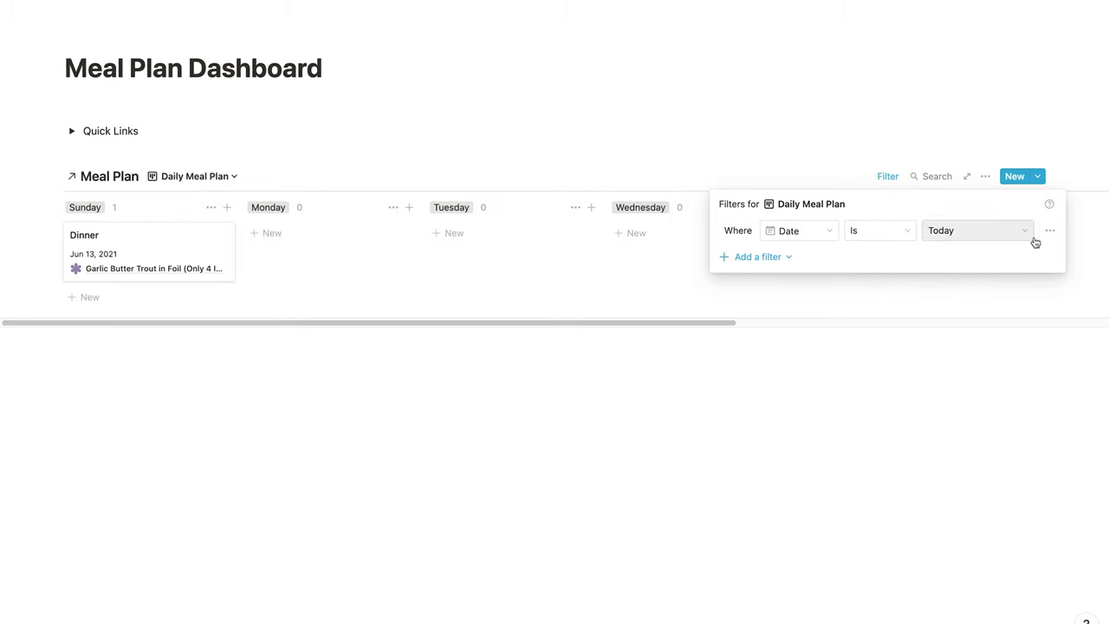
left_click(1048, 230)
left_click(1052, 291)
left_click(817, 262)
left_click(918, 263)
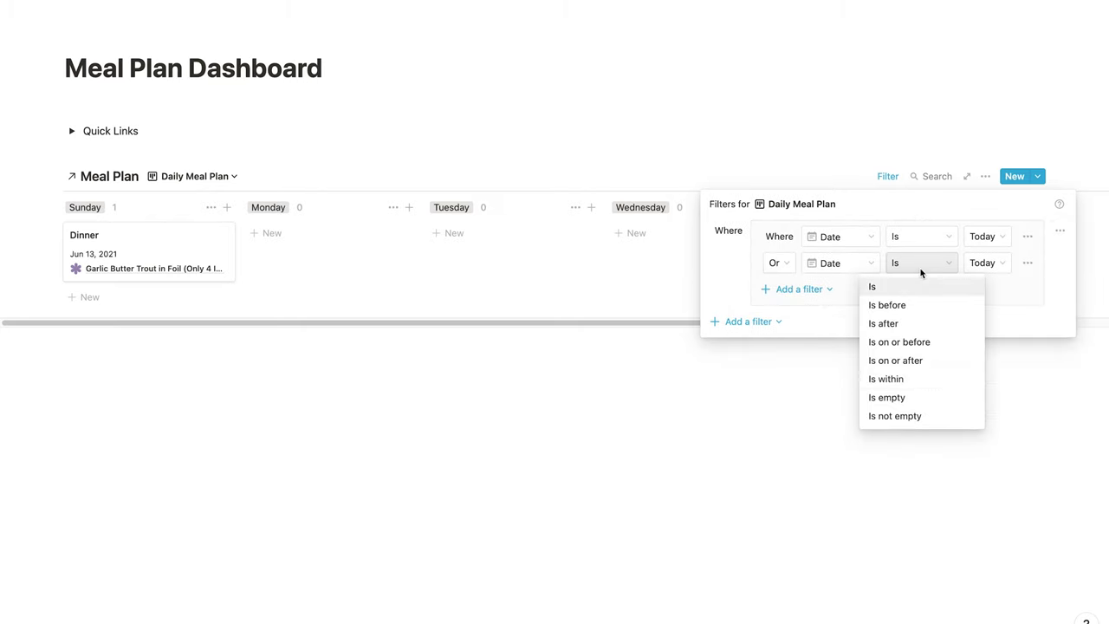
left_click(923, 375)
left_click(959, 264)
left_click(960, 341)
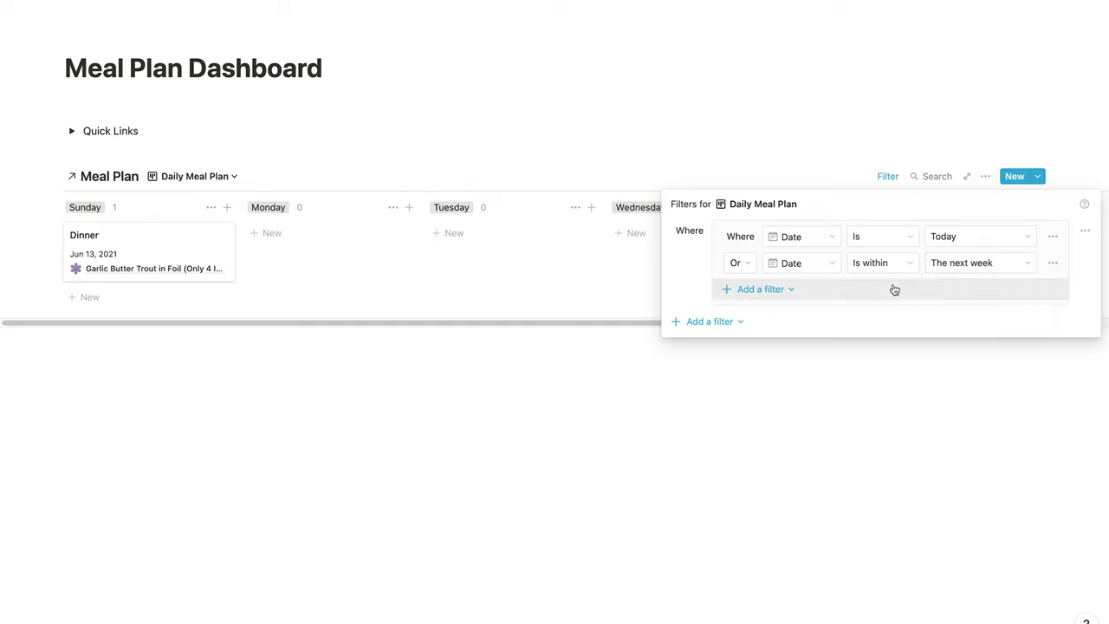
left_click(867, 374)
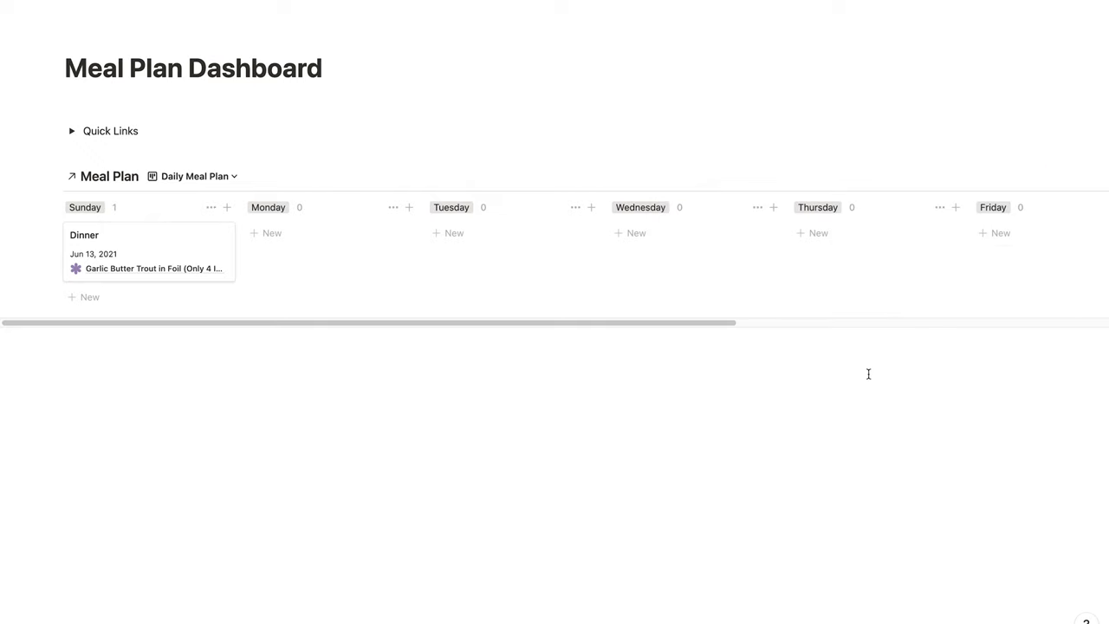
scroll(933, 332, "right", 5)
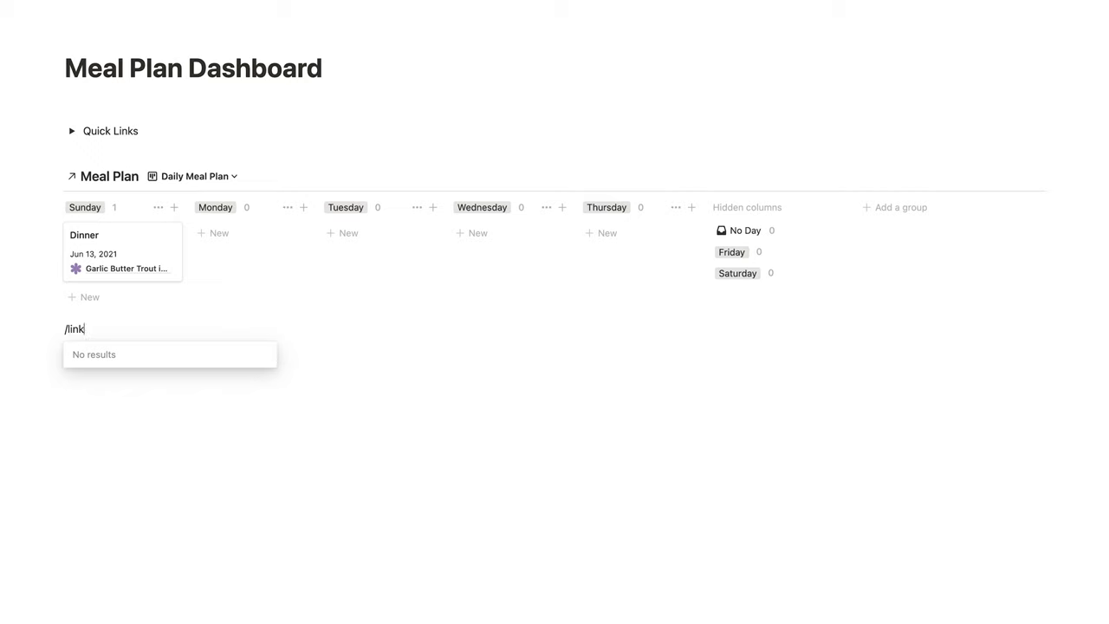
key("BackSpace")
key("BackSpace")
key("BackSpace")
key("BackSpace")
Step: Link the Grocery database and add a list view named 'Shopping'
type("link")
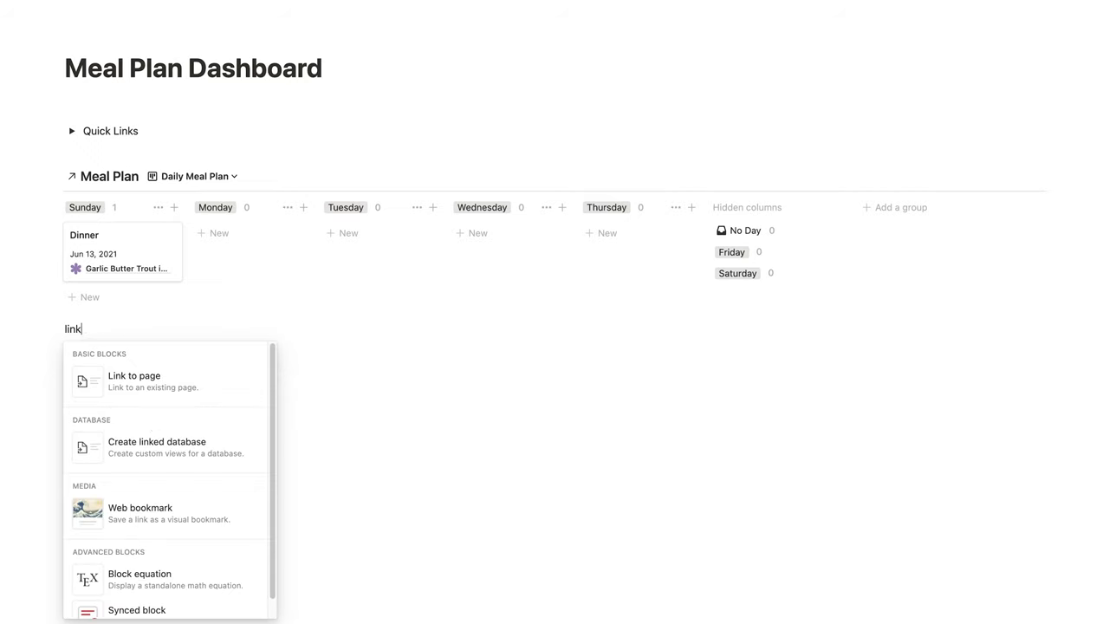
left_click(153, 443)
type("grocery")
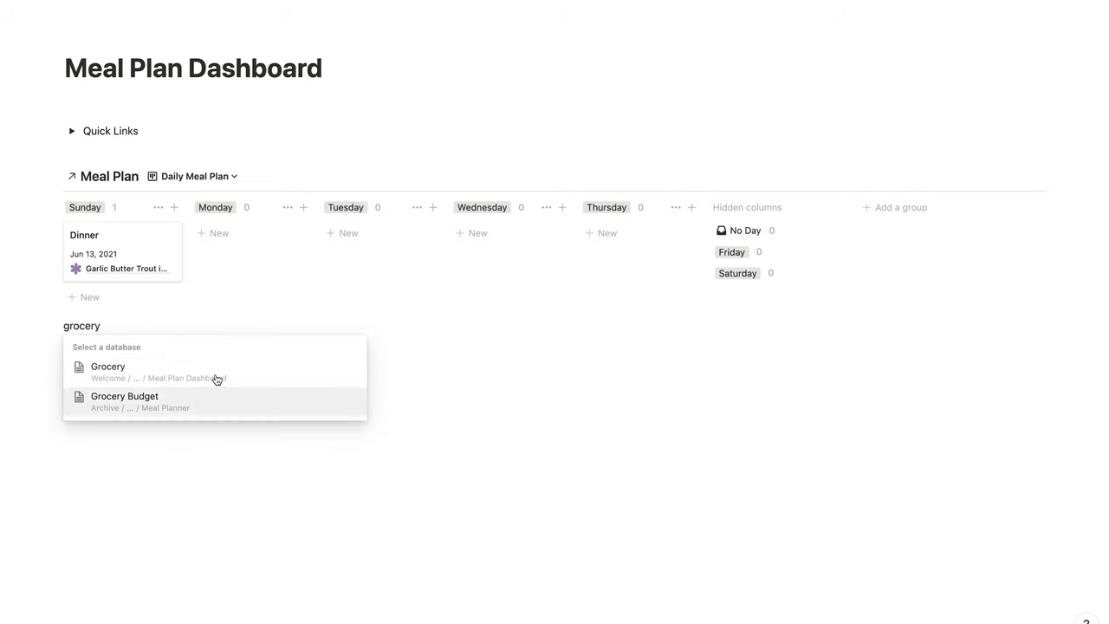
left_click(216, 373)
left_click(148, 332)
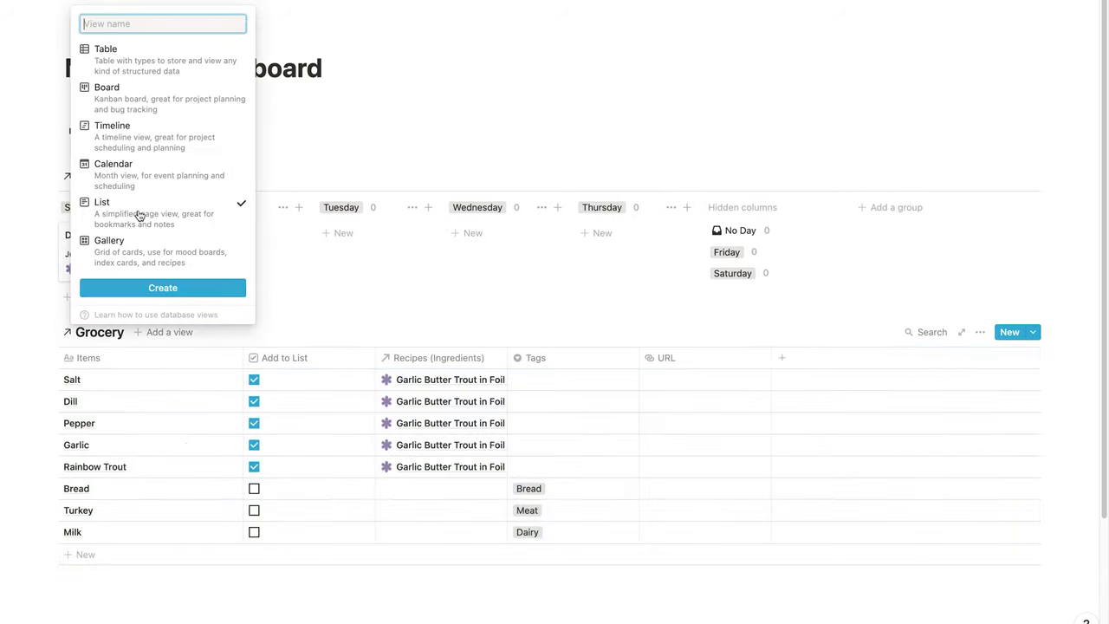
left_click(150, 290)
Step: Show the Add to List property and filter the Shopping view to checked items only
left_click(980, 332)
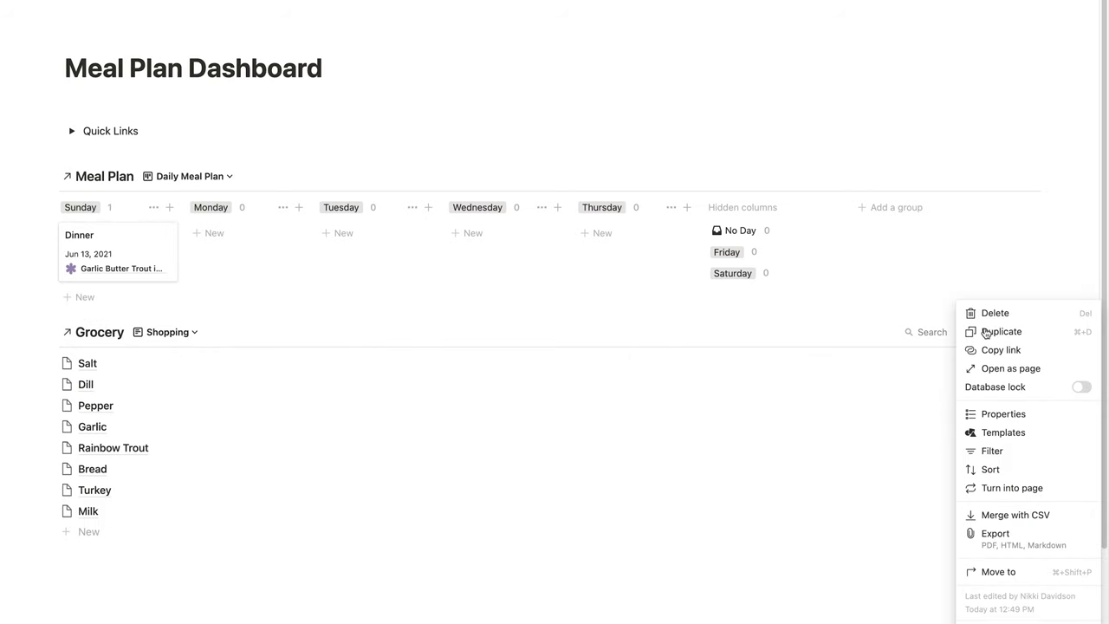
left_click(942, 421)
left_click(984, 428)
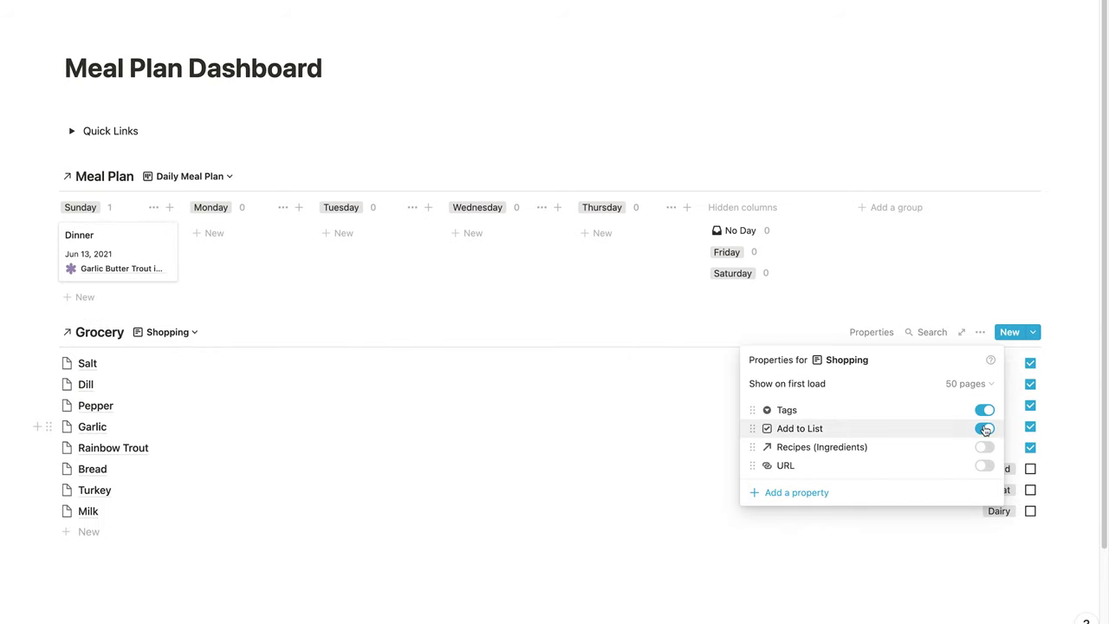
left_click(979, 331)
left_click(983, 451)
left_click(752, 455)
left_click(757, 478)
left_click(787, 386)
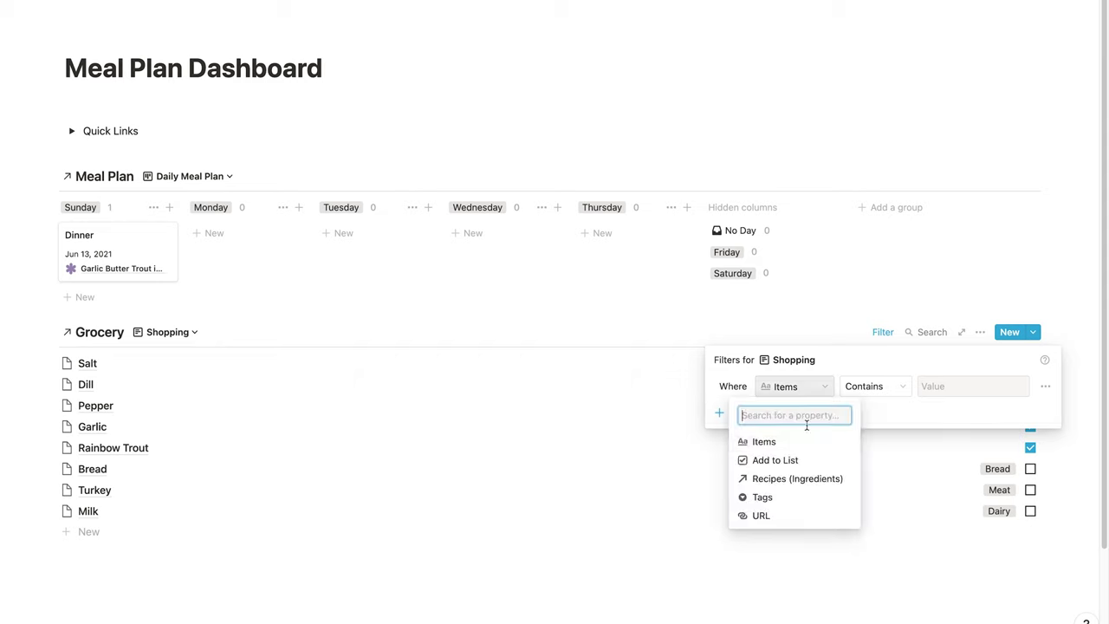
left_click(772, 460)
left_click(596, 523)
Step: Below the Shopping list, link the Recipes database as a gallery view
scroll(595, 522, "down", 1)
left_click(61, 485)
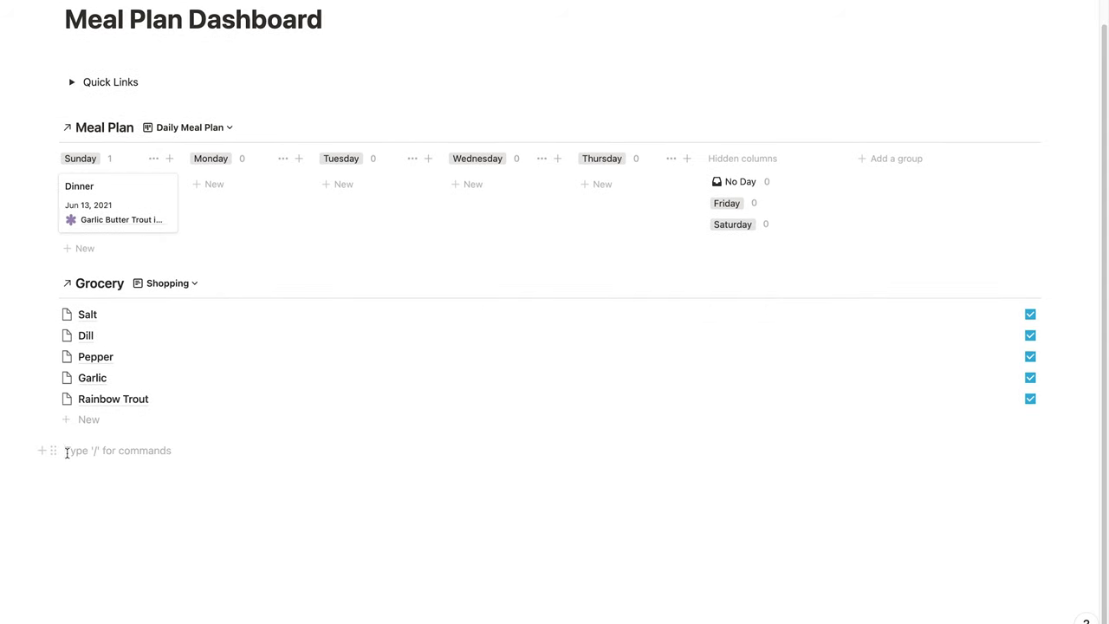
type("/link")
key("Down")
key("Down")
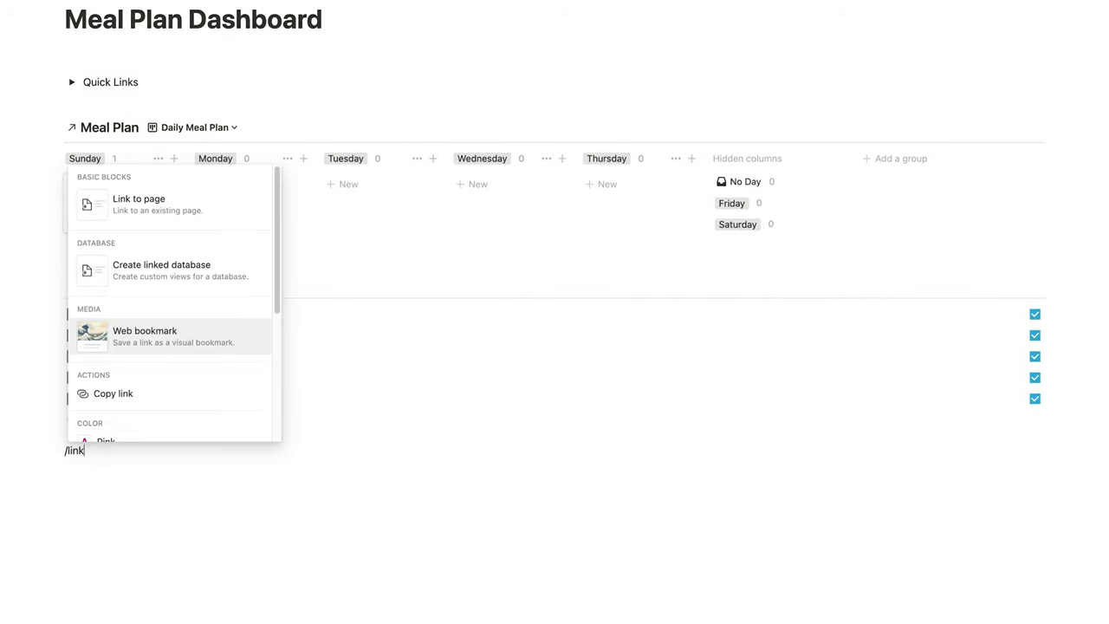
key("Up")
key("Return")
type("re")
scroll(107, 389, "down", 3)
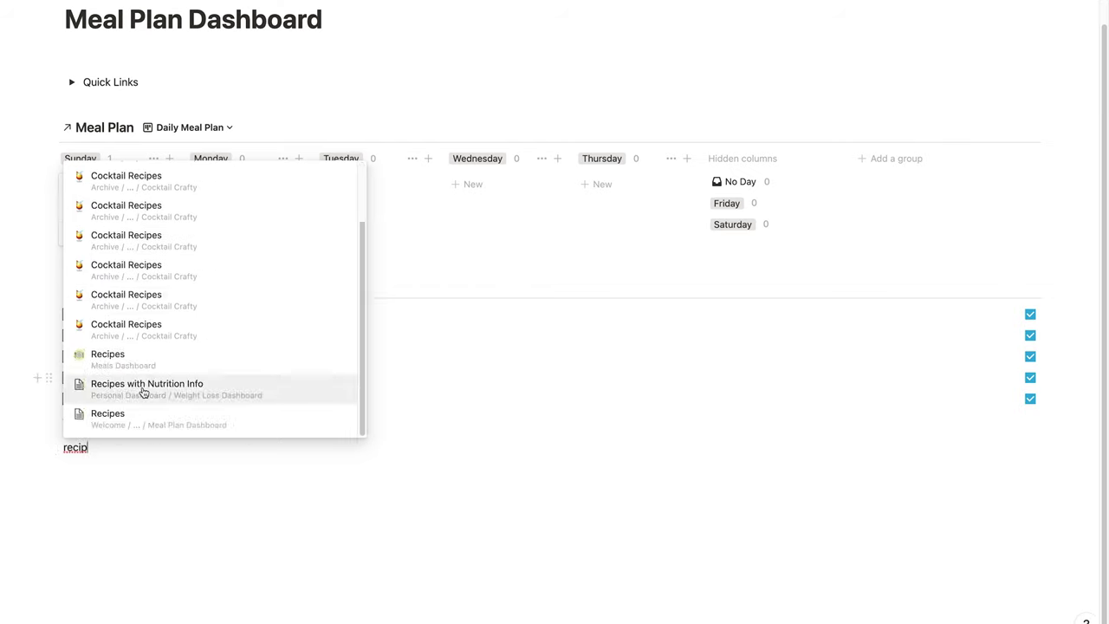
left_click(109, 414)
left_click(132, 379)
left_click(162, 408)
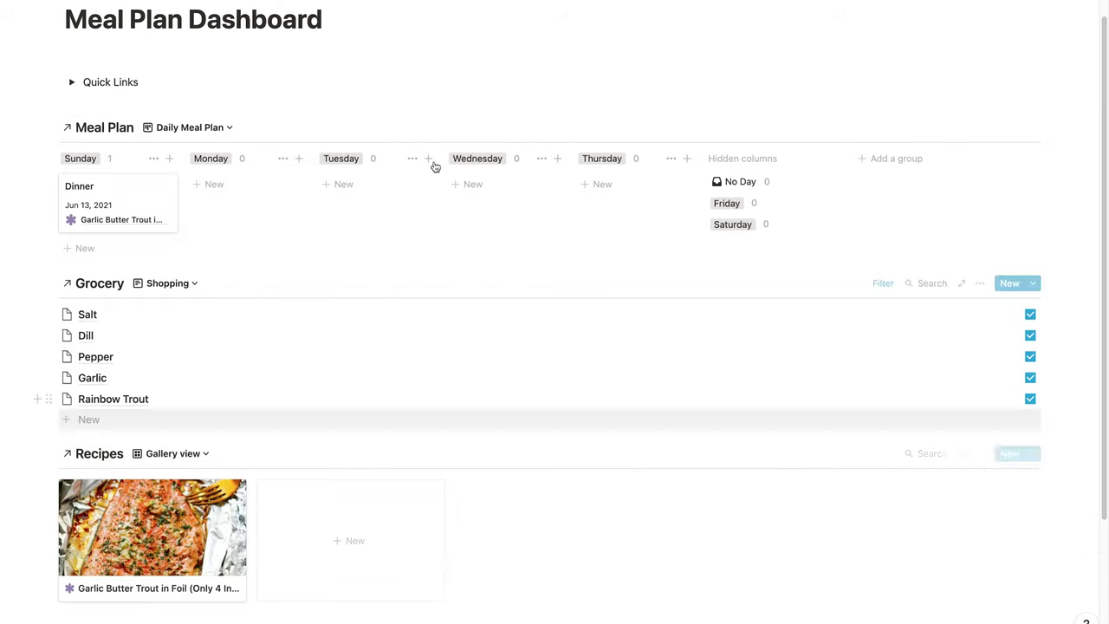
Step: Add empty blocks above the Meal Plan board and give them a teal background with /color
left_click(34, 126)
key("Escape")
type("/d")
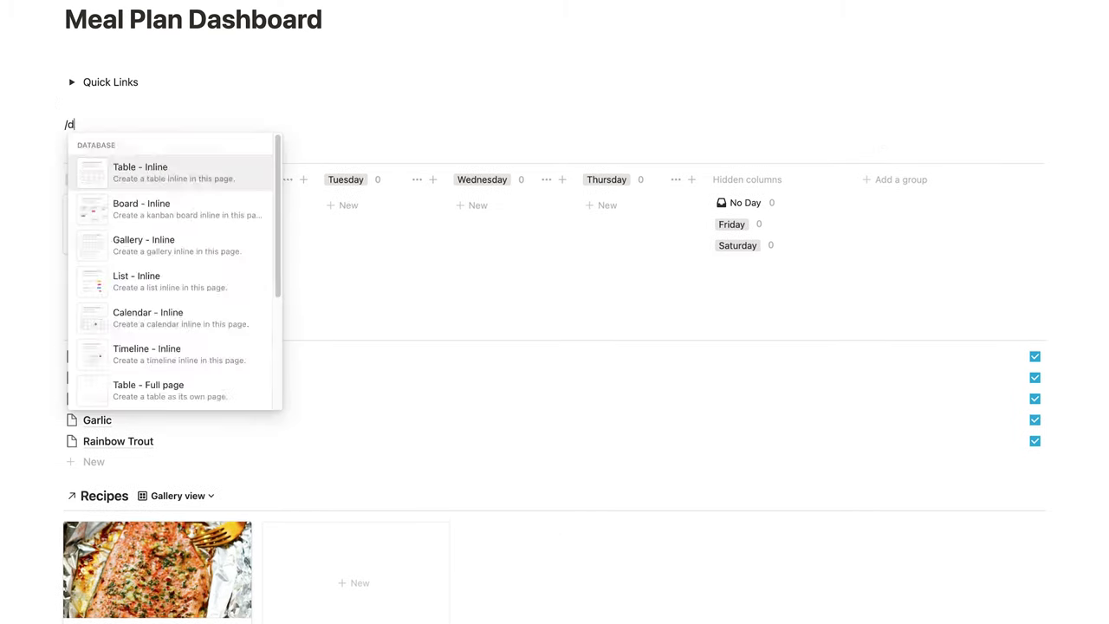
key("BackSpace")
key("BackSpace")
type("/di")
key("BackSpace")
key("BackSpace")
type("color")
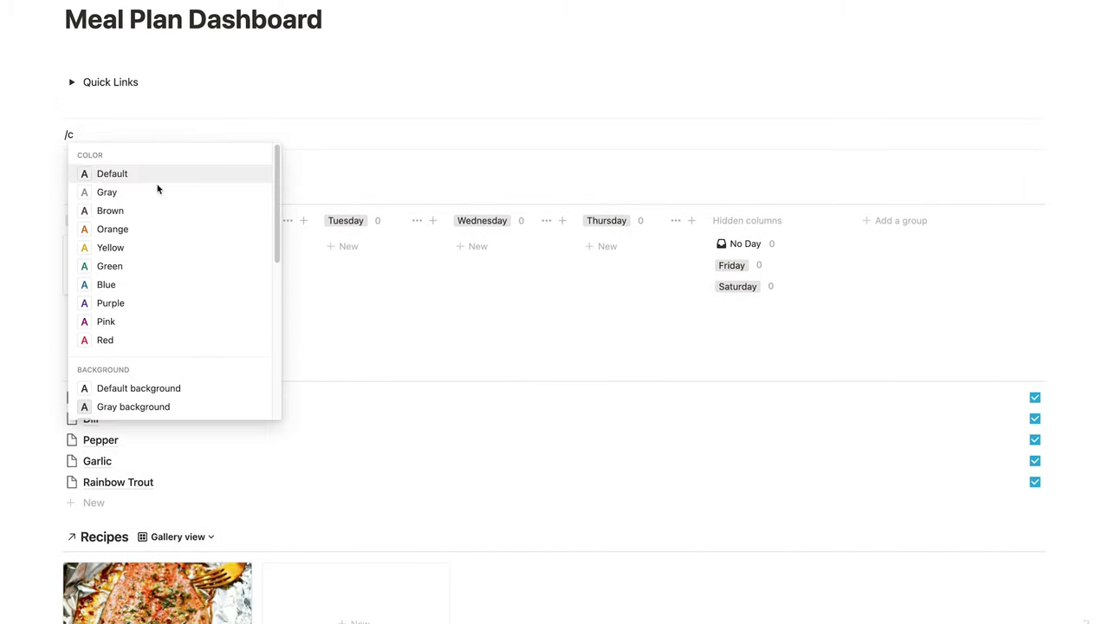
scroll(160, 260, "down", 3)
left_click(162, 351)
left_click(83, 162)
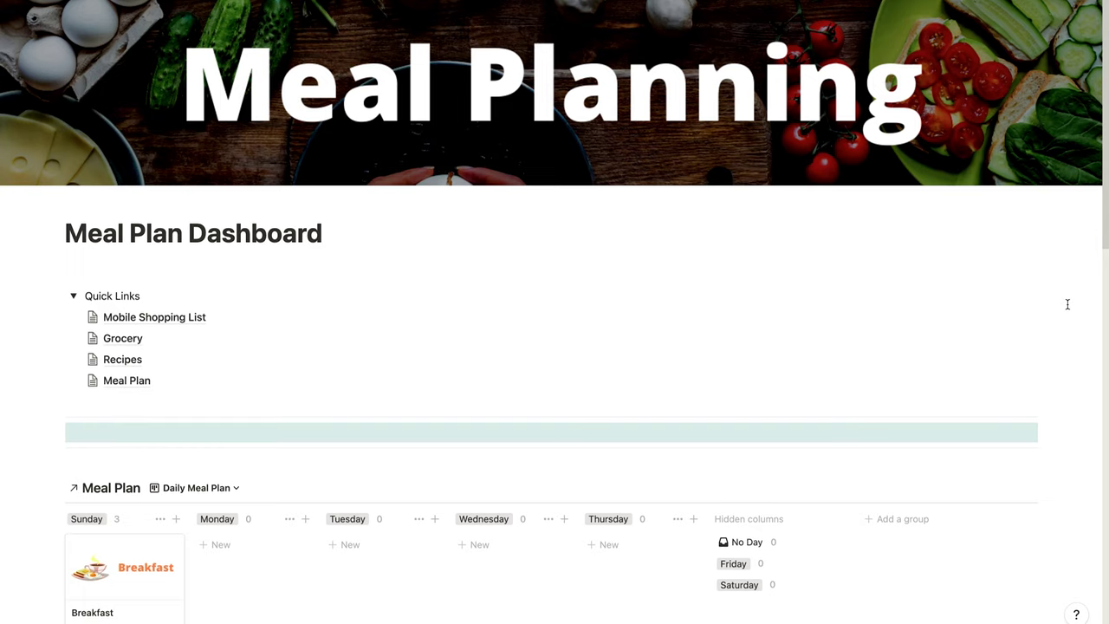
Step: Scroll through the dashboard and open the Mobile Shopping List page under Quick Links
scroll(1067, 304, "down", 5)
scroll(1067, 304, "down", 1)
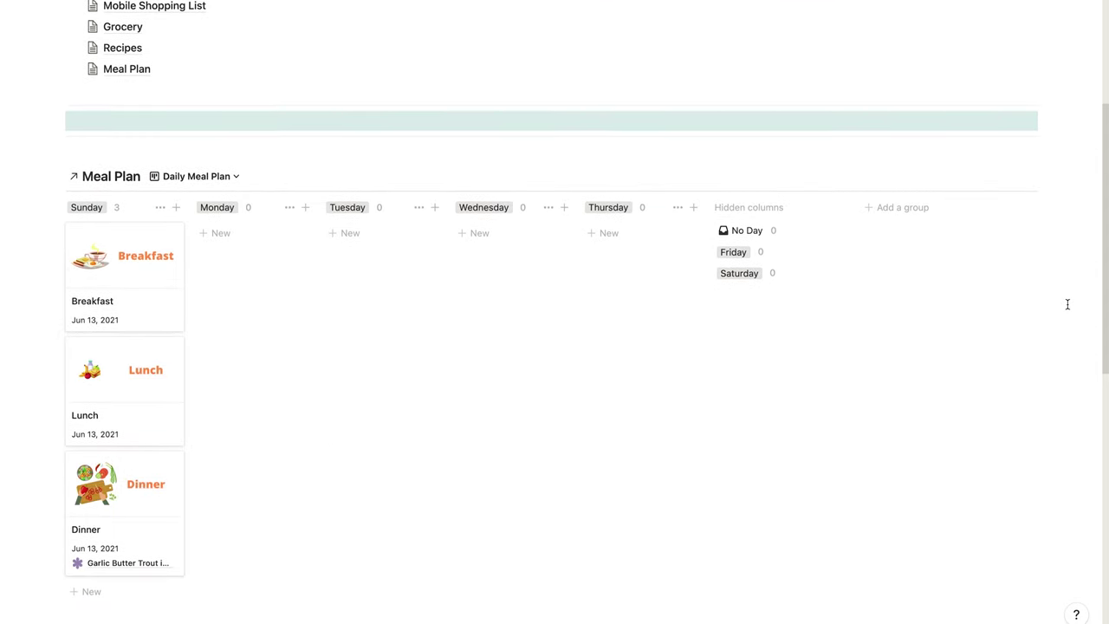
scroll(1067, 304, "down", 10)
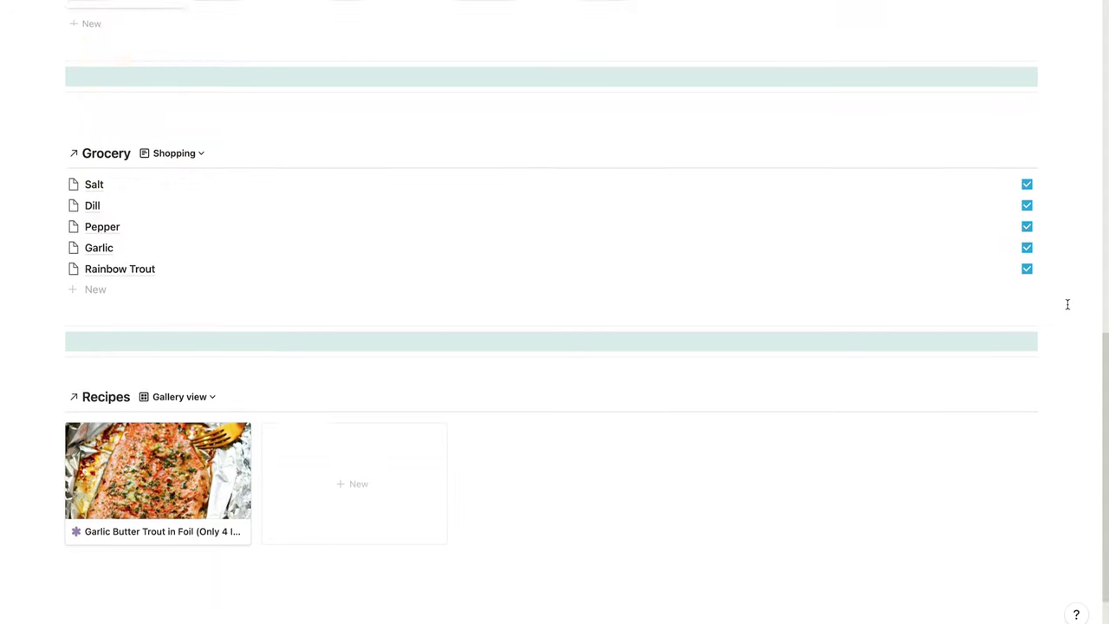
scroll(1067, 304, "up", 15)
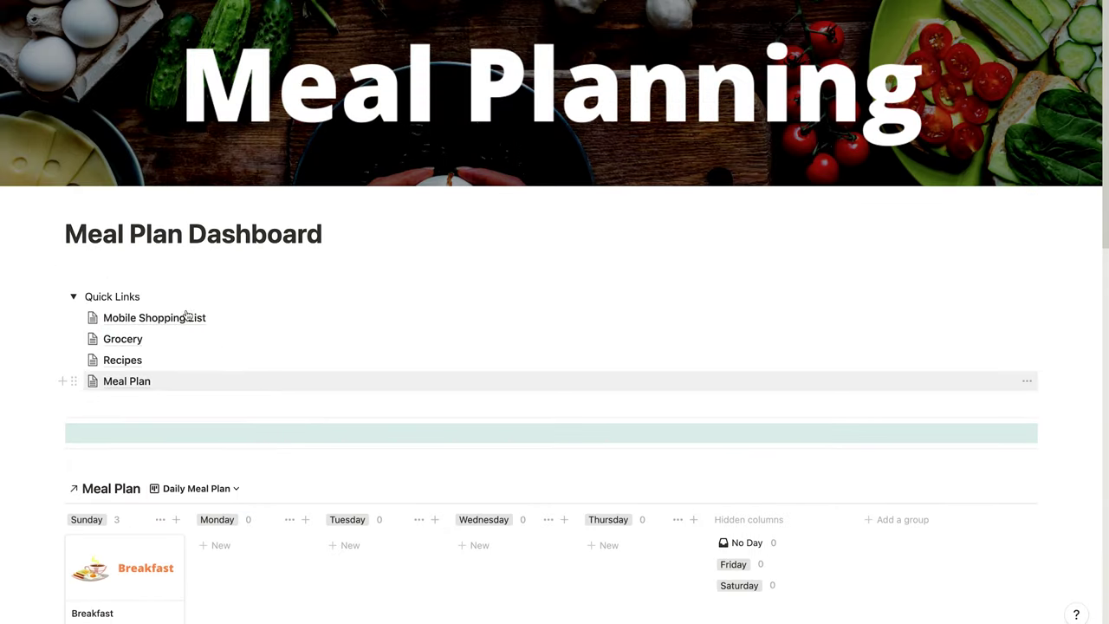
left_click(180, 324)
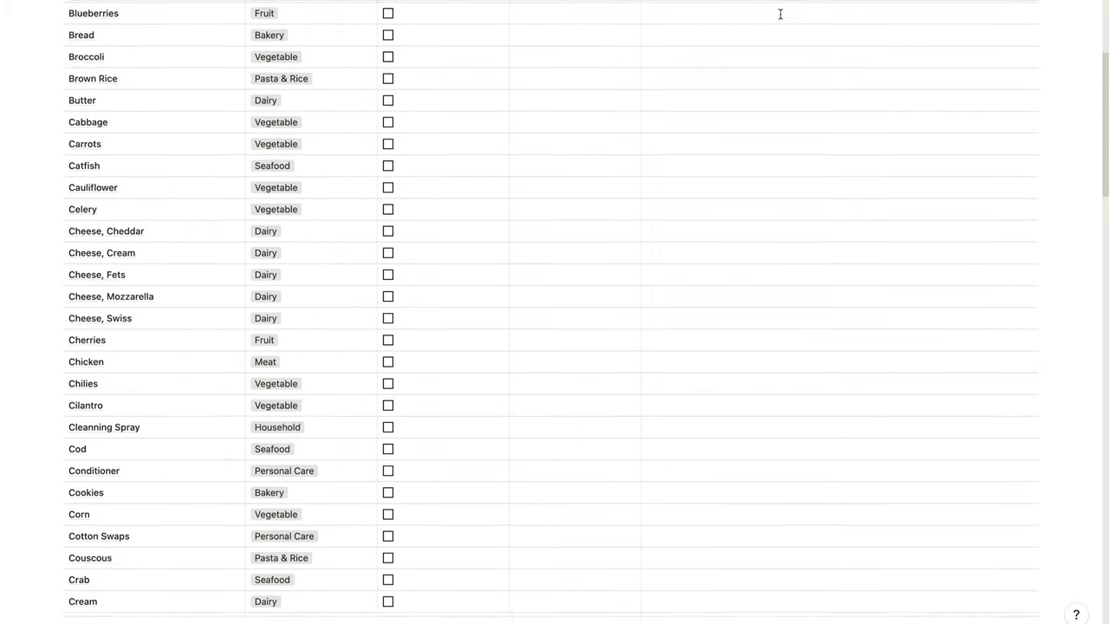
scroll(780, 13, "down", 10)
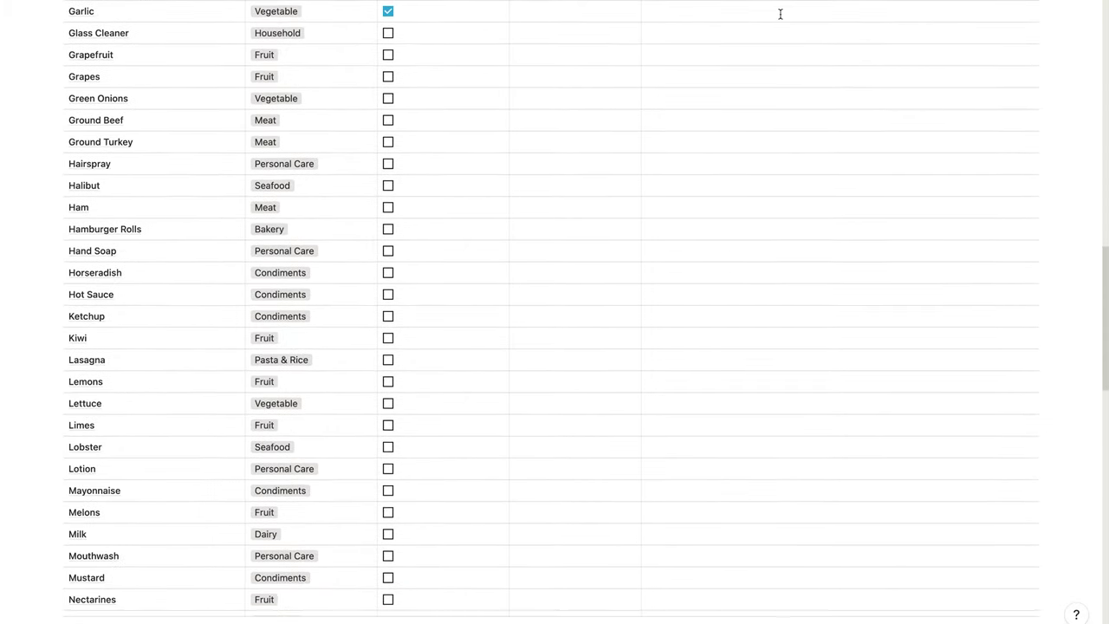